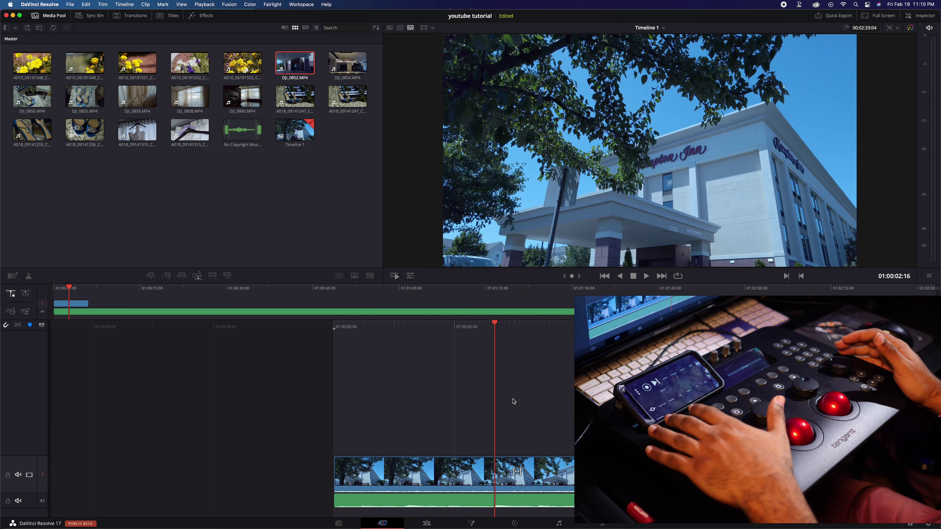
Show the Master bin's clips as one source tape and scrub through them to the interior clip DJI_0854.MP4
key(q)
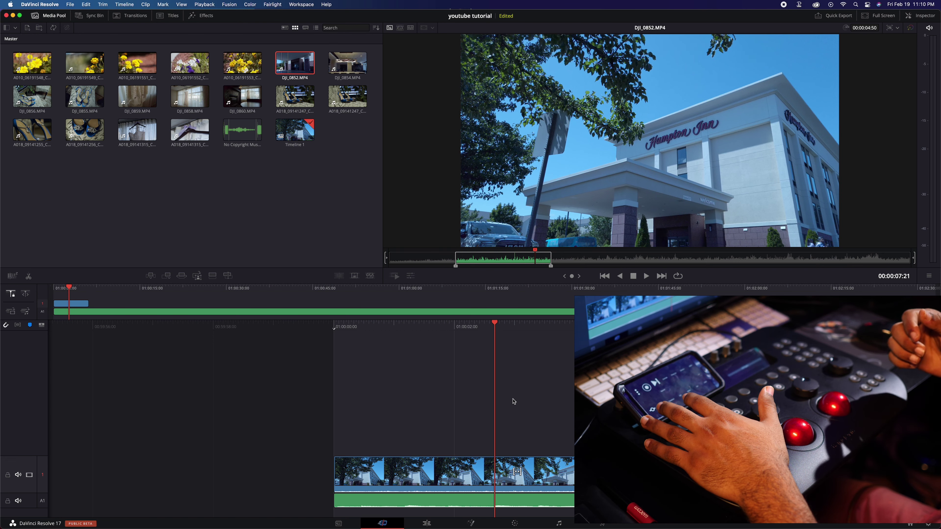
key(shift+q)
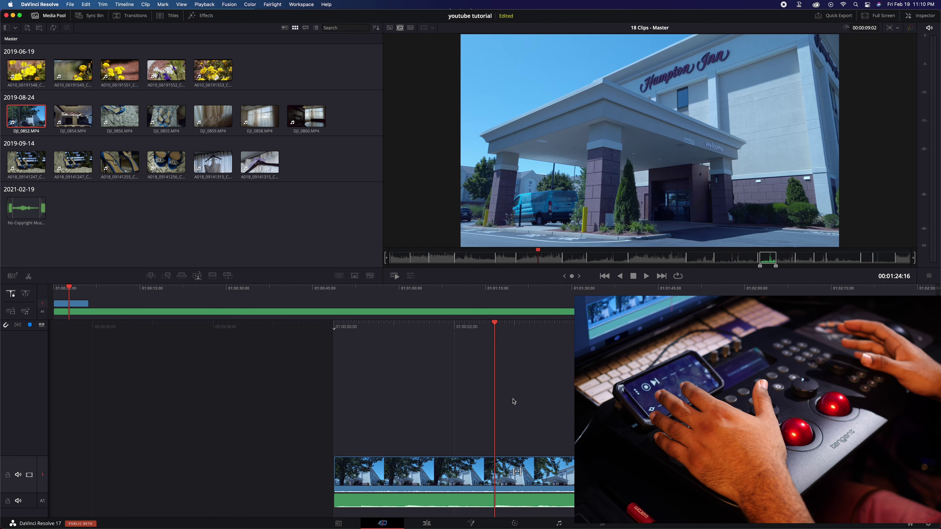
key(j)
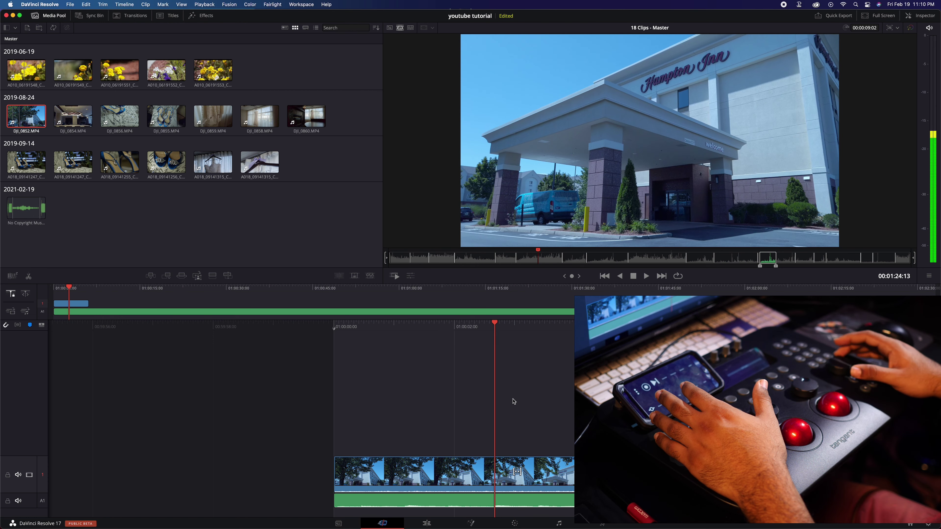
key(Left)
key(Left)
key(Left)
key(Left)
key(Left)
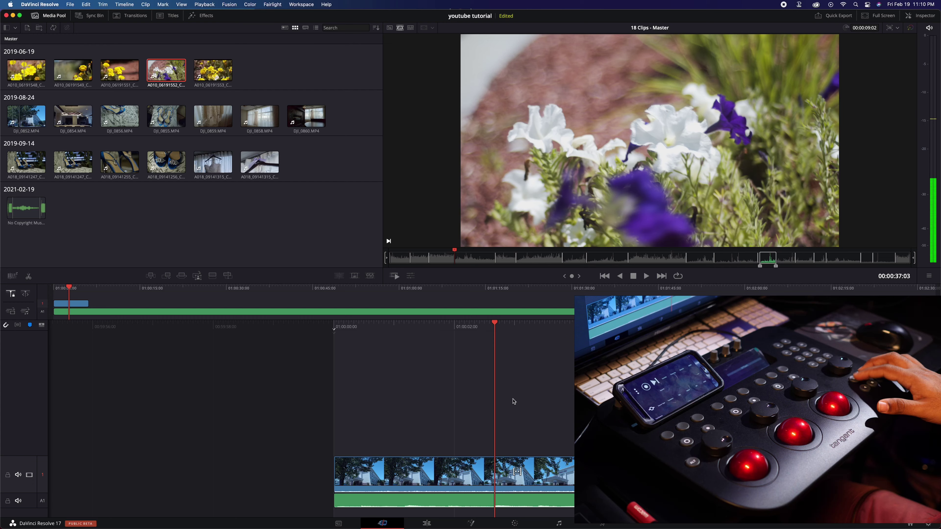
key(Left)
key(Left)
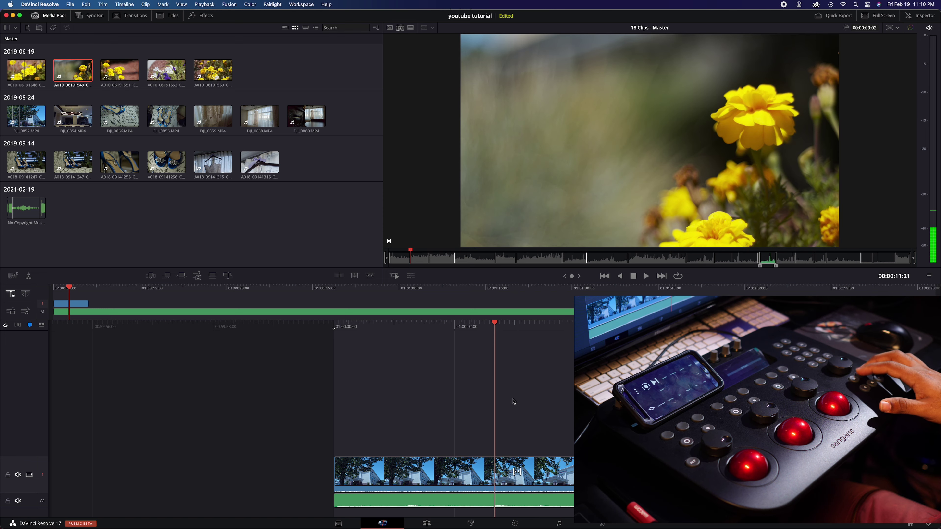
key(Right)
key(Right)
key(Right)
key(Right)
key(Right)
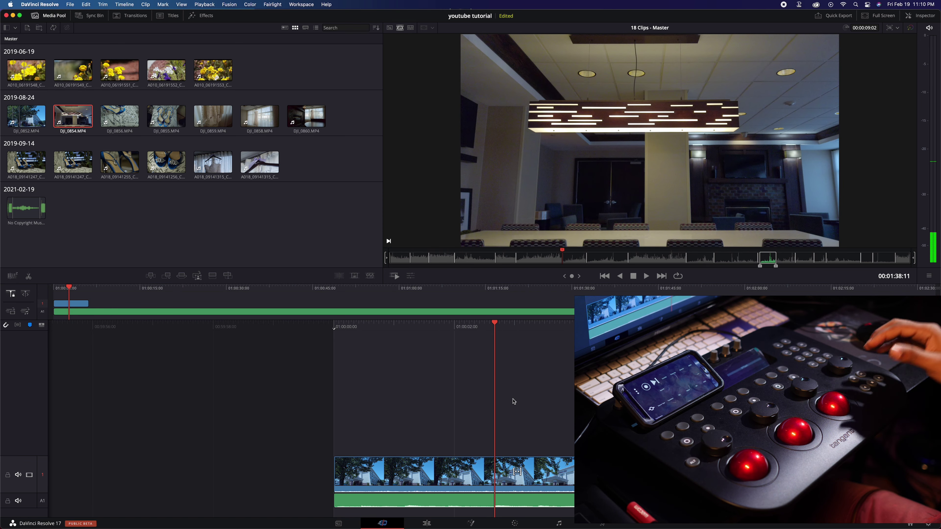
Mark an in point on DJI_0854.MP4 at source tape timecode 00:01:48:19, where the long dining table is in view
key(shift+Right)
key(shift+Right)
key(shift+Right)
key(shift+Right)
key(shift+Right)
key(shift+Right)
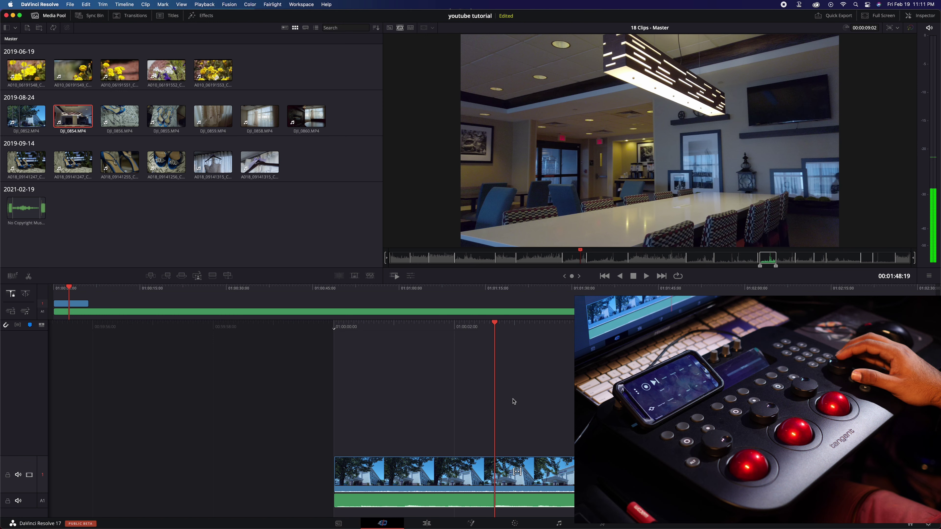
key(i)
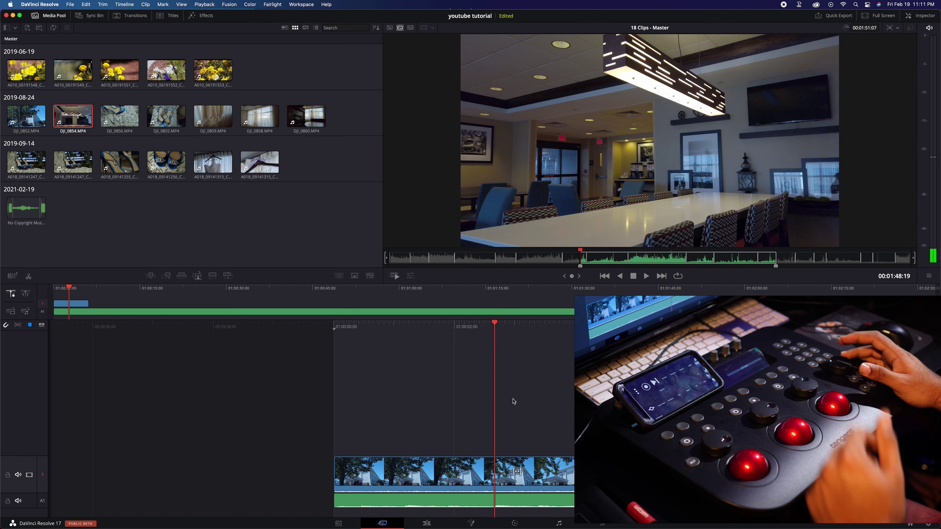
Mark the out point of DJI_0854.MP4 at 00:01:51:20 and append the marked range to the end of the video track
key(space)
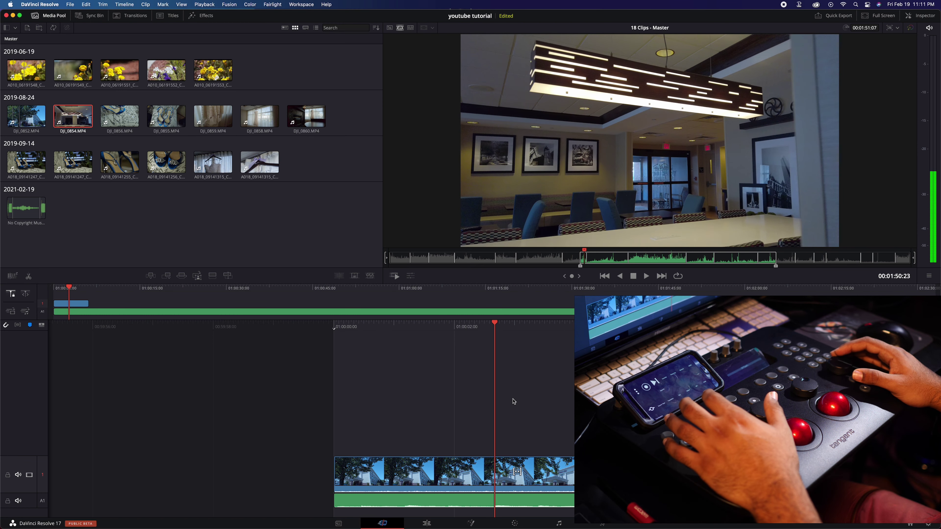
key(Left)
key(Left)
key(Left)
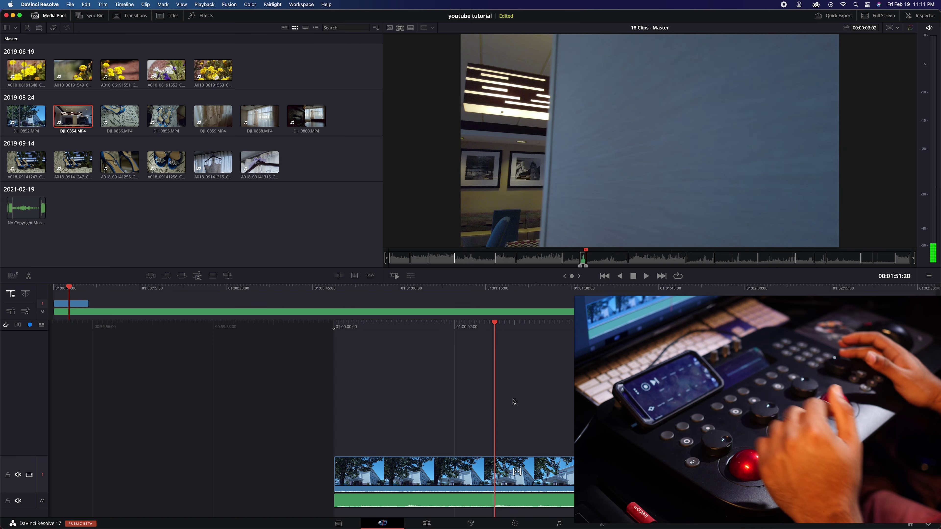
key(o)
key(shift+F12)
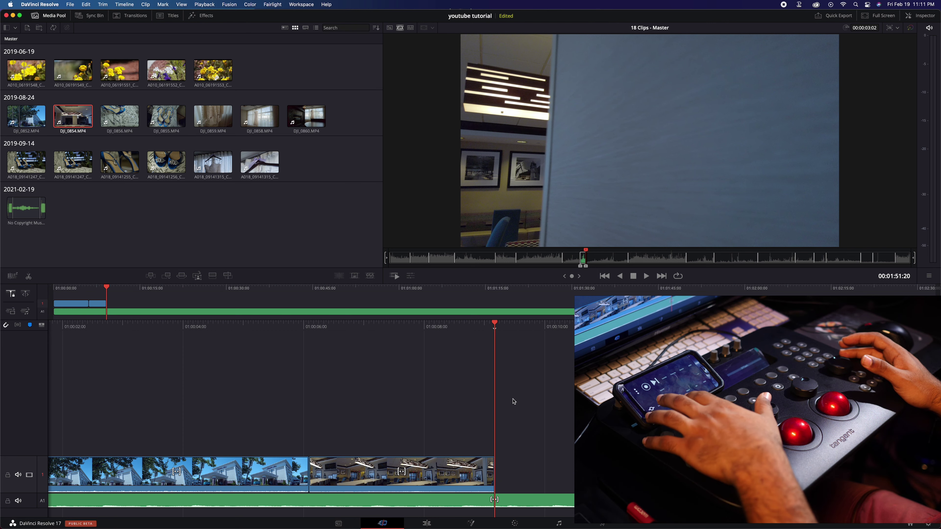
Return the viewer to Timeline 1 and play the edit from near its start through the appended interior clip
key(q)
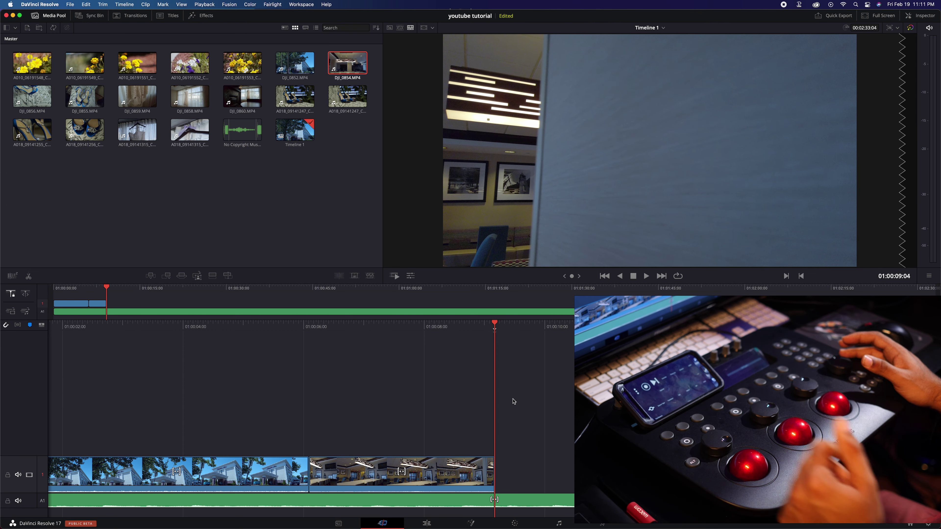
key(Left)
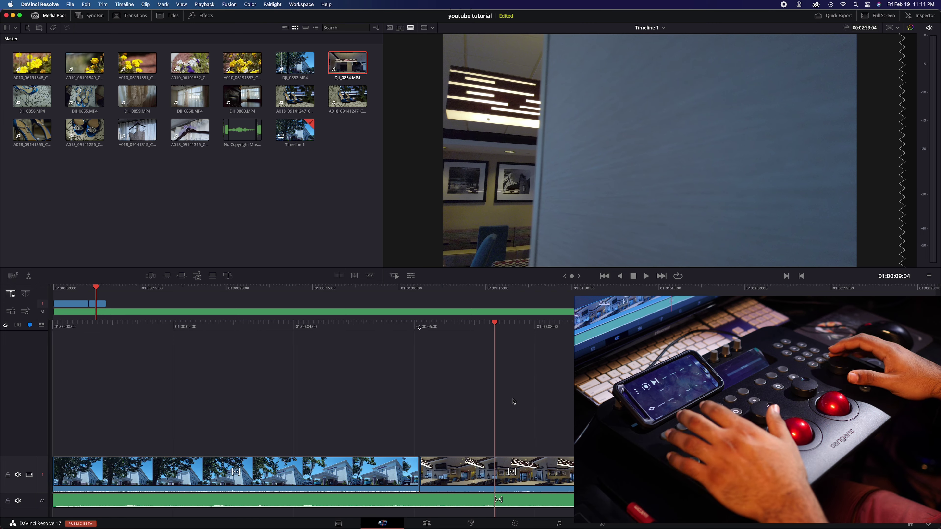
key(Left)
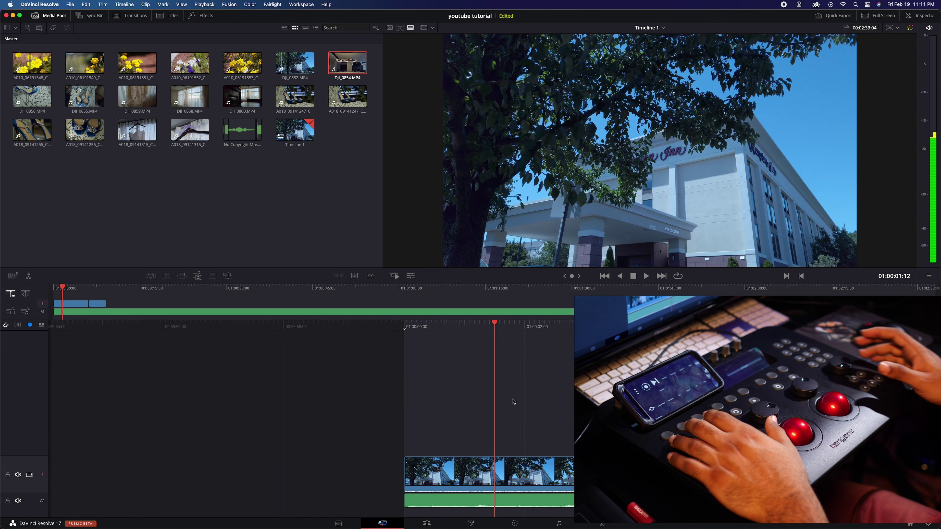
key(space)
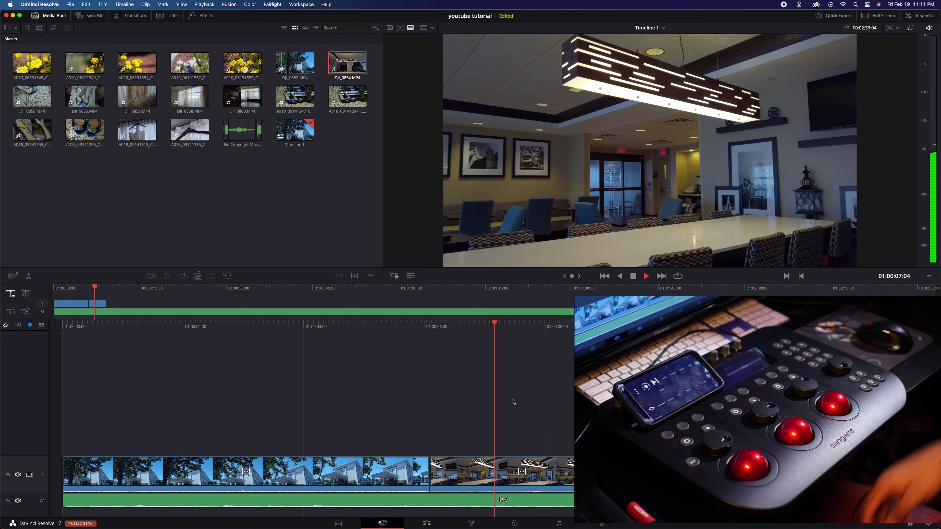
key(space)
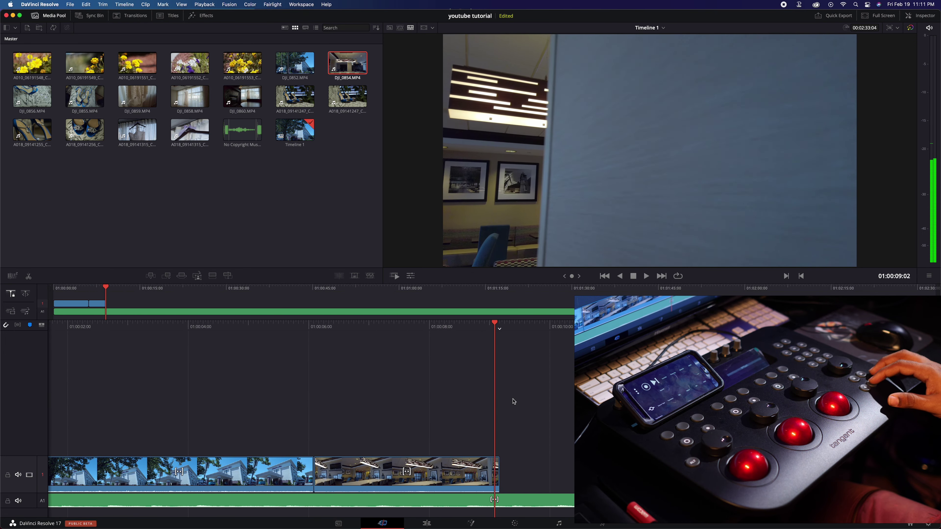
Add a cross dissolve at the cut between the hotel exterior clip and the interior clip DJI_0854.MP4
key(Left)
key(Left)
key(Left)
key(Left)
key(Left)
key(Left)
key(Left)
key(Left)
key(Left)
key(Left)
key(Left)
key(Left)
key(Left)
key(Left)
key(Left)
key(Left)
key(Left)
key(Left)
key(Left)
key(Left)
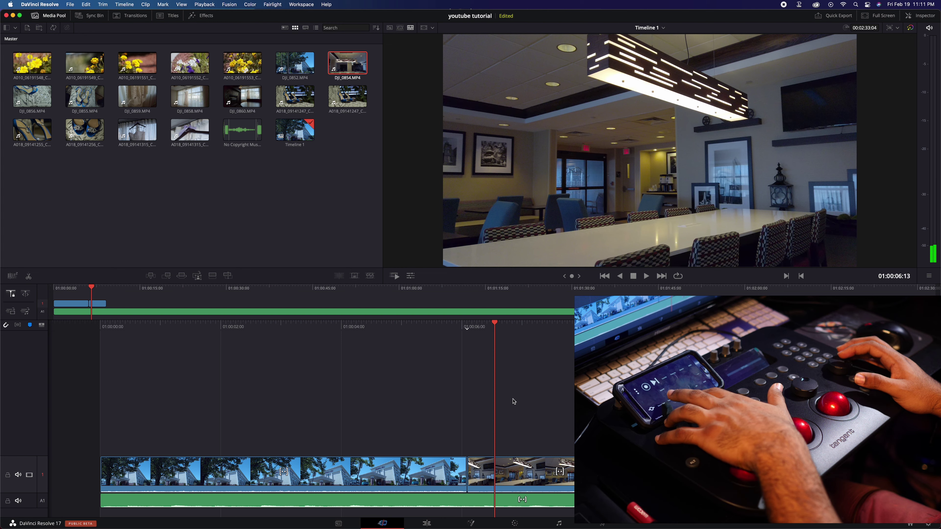
key(super+t)
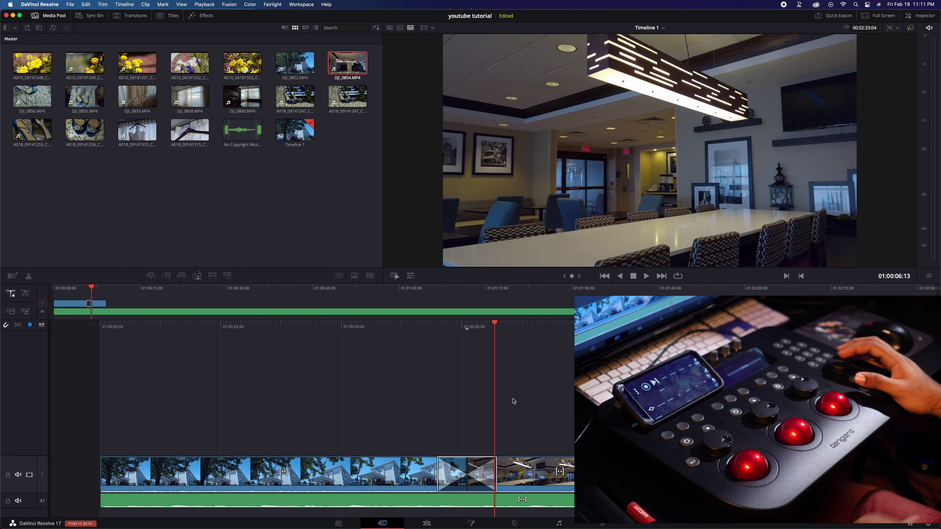
Review the cross dissolve between the exterior and interior clips by playing and scrubbing back and forth across it
key(j)
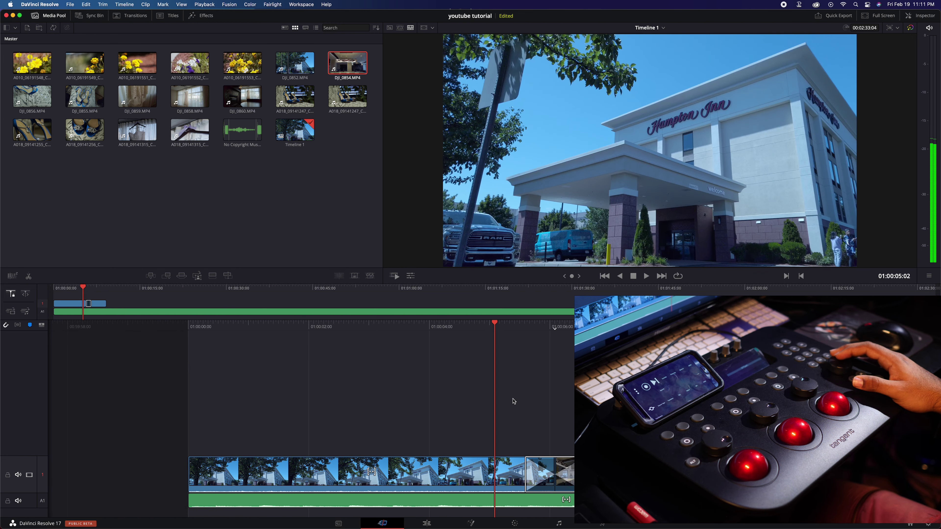
key(space)
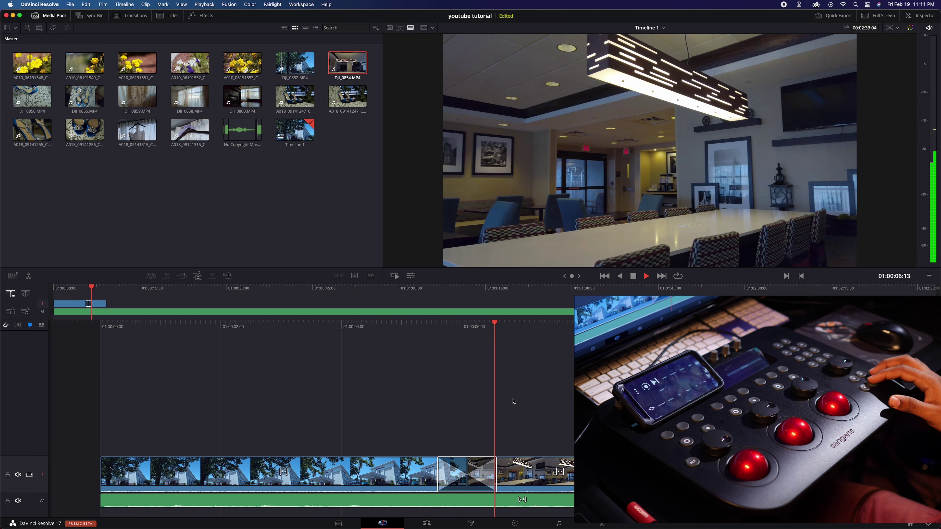
key(space)
key(Left)
key(Left)
key(Left)
key(Left)
key(Left)
key(Left)
key(Left)
key(Left)
key(Left)
key(Left)
key(Left)
key(Left)
key(Left)
key(Left)
key(Left)
key(Left)
key(Left)
key(Left)
key(Left)
key(Left)
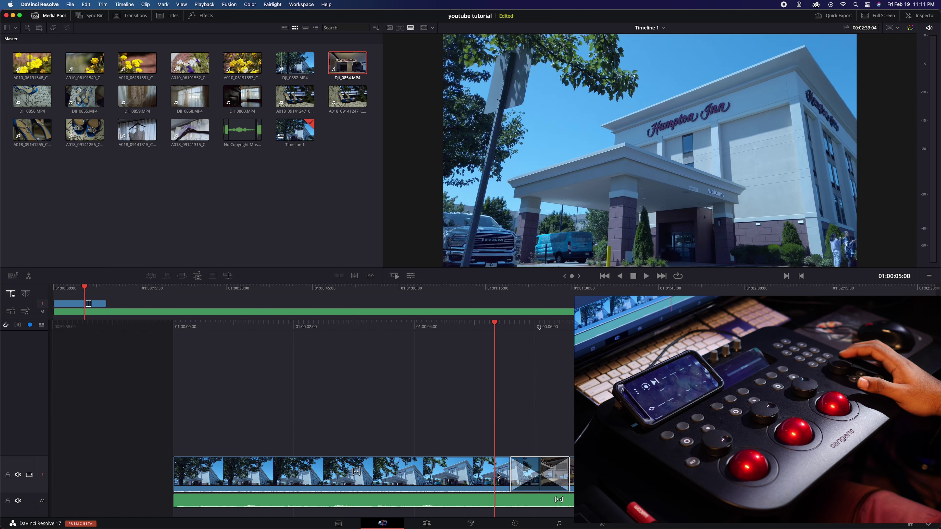
key(Right)
key(Right)
key(Right)
key(Right)
key(Right)
key(Right)
key(Right)
key(Right)
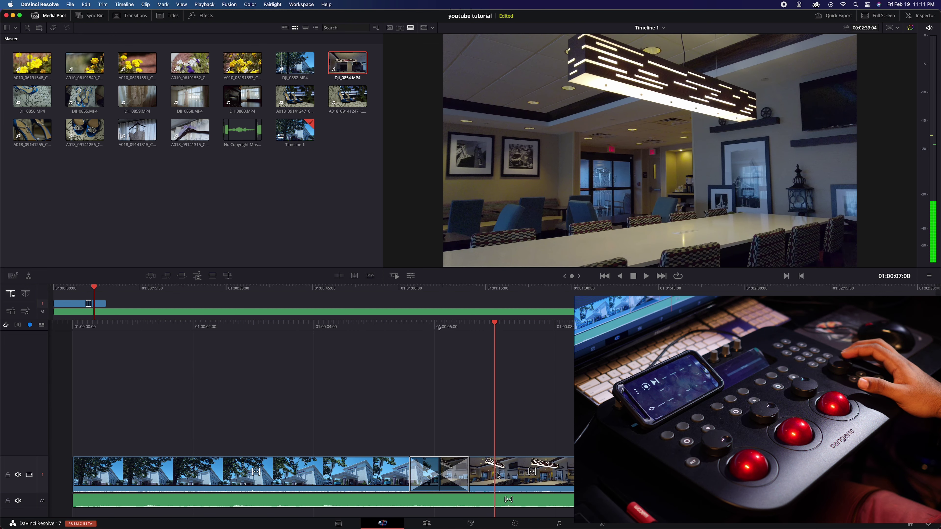
key(Left)
key(Left)
key(Left)
key(Left)
key(Left)
key(Left)
key(Left)
key(Left)
key(Left)
key(Left)
key(Left)
key(Left)
key(Left)
key(Left)
key(Left)
key(Left)
key(Left)
key(Left)
key(Left)
key(Left)
key(Right)
key(Right)
key(Right)
key(Right)
key(Right)
key(Right)
key(Right)
key(Right)
key(Right)
key(Right)
key(Right)
key(Right)
key(Right)
key(Right)
key(Right)
key(Right)
key(Right)
key(Right)
key(Right)
key(Right)
key(Left)
key(Left)
key(Left)
key(Left)
key(Left)
key(Left)
key(Left)
key(Left)
key(Left)
key(Left)
key(Left)
key(Left)
key(Left)
key(Left)
key(Left)
key(Left)
key(Left)
key(Left)
key(Left)
key(Left)
key(Left)
key(Left)
key(Left)
key(Left)
key(Right)
key(Right)
key(Right)
key(Right)
key(Right)
key(Right)
key(Right)
key(Right)
key(Right)
key(Right)
key(Right)
key(Right)
key(Right)
key(Right)
key(Right)
key(Right)
key(Right)
key(Right)
key(Right)
key(Right)
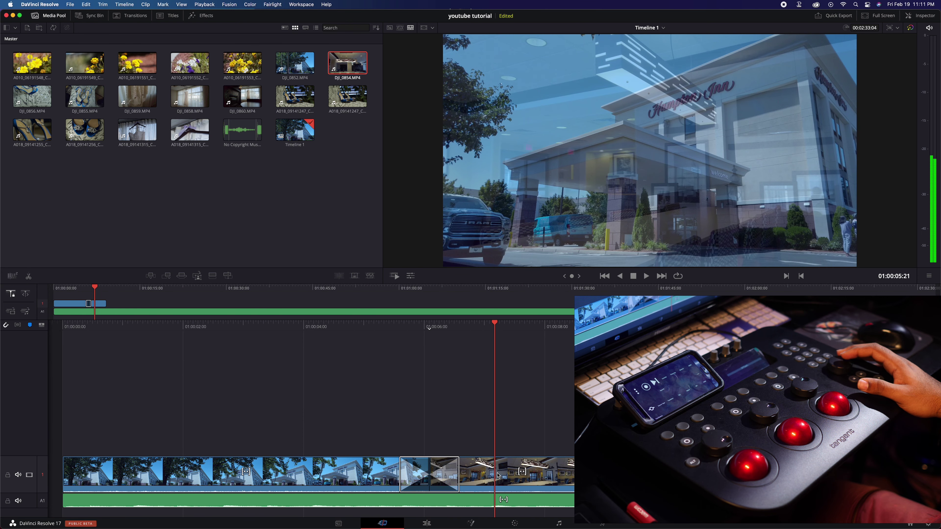
key(l)
key(l)
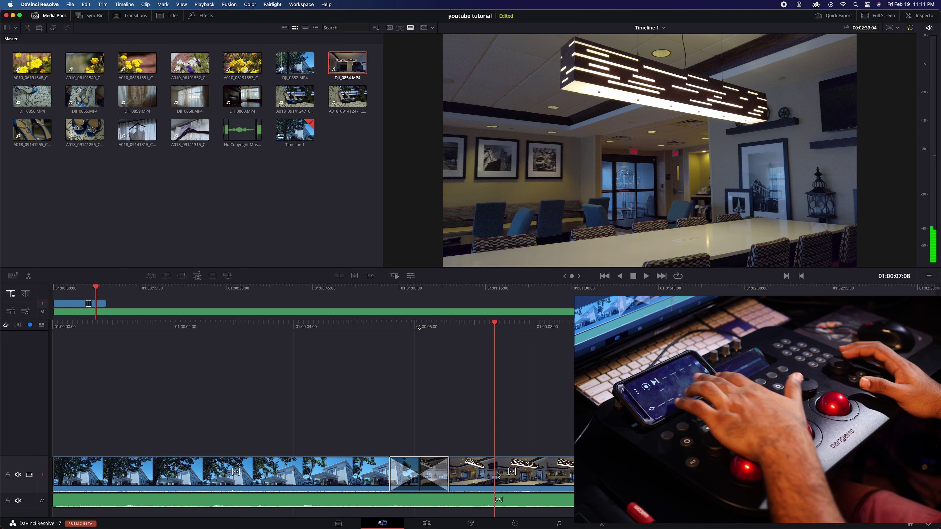
Slow the interior clip DJI_0854.MP4 on the timeline to a speed of 0.40
key(shift+v)
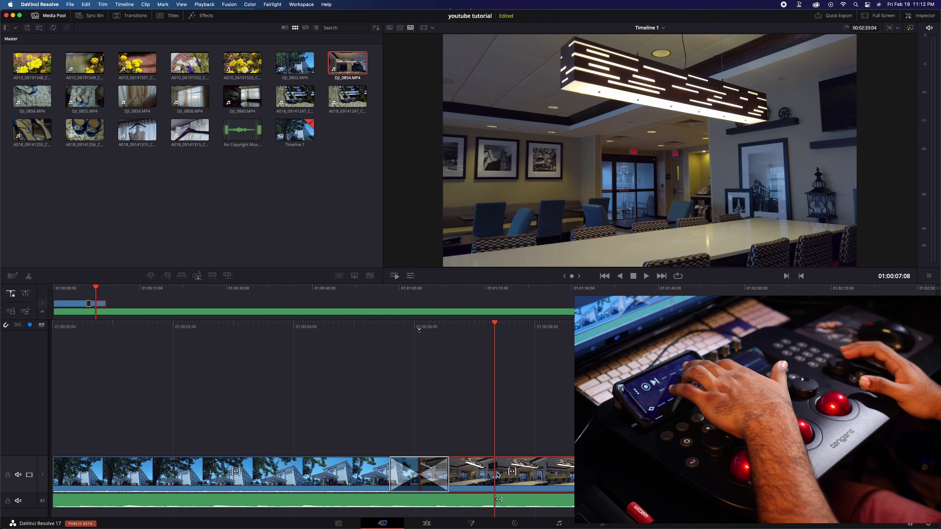
text(r0.40)
key(Return)
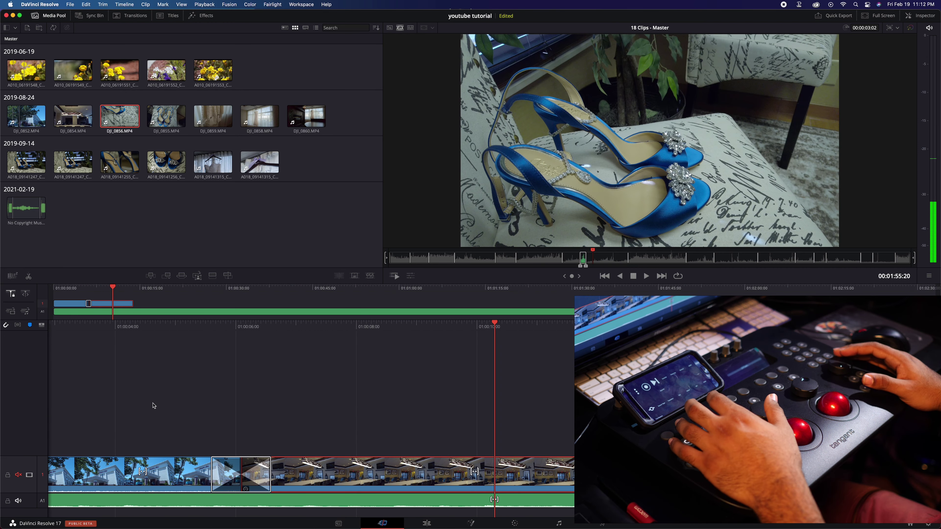
Browse forward through the source tape to the hanging dress shot DJI_0860.MP4 and open it as a single source clip
key(Down)
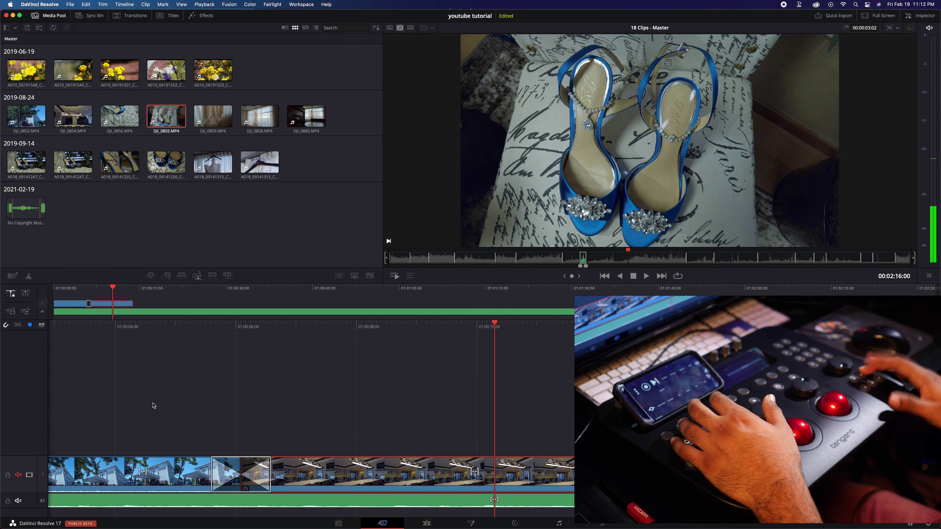
key(Down)
key(Down)
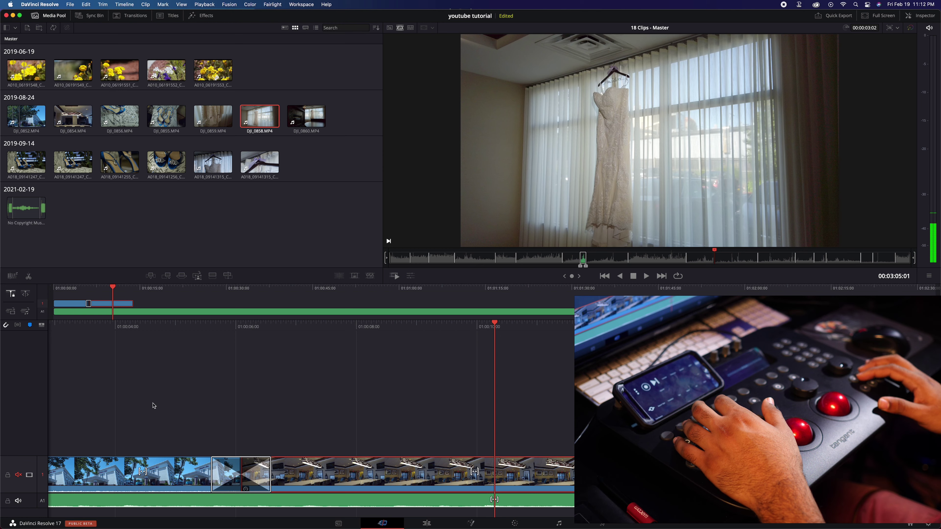
key(Down)
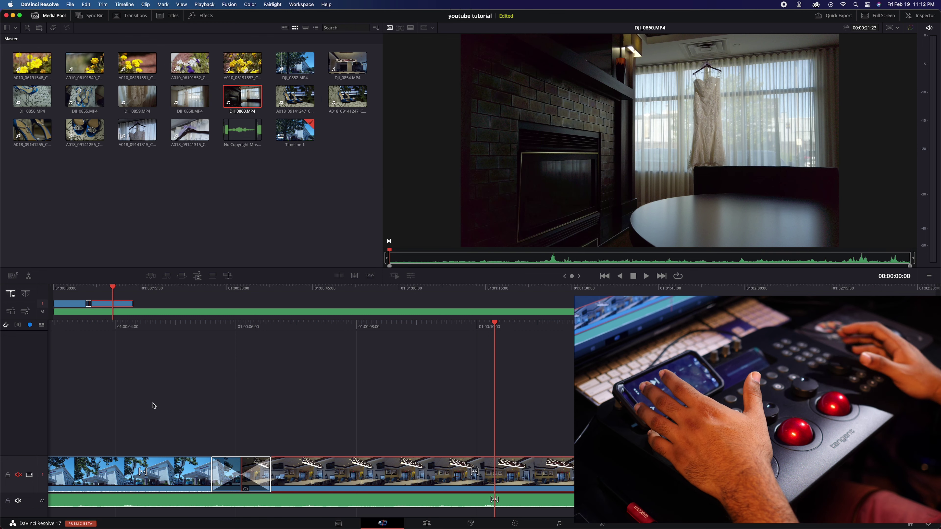
Mark DJI_0860.MP4 from near its start to an out point at 00:00:09:01 and append that range to the timeline
key(space)
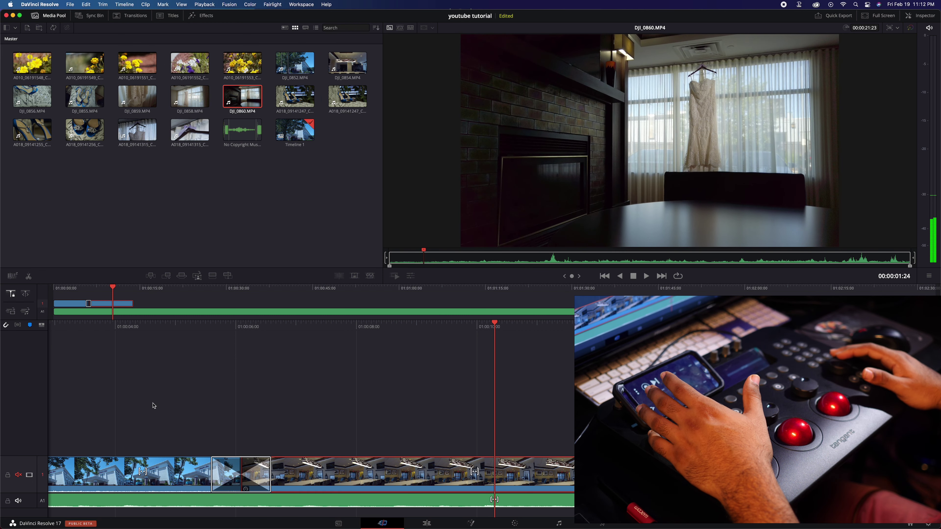
key(j)
key(l)
key(l)
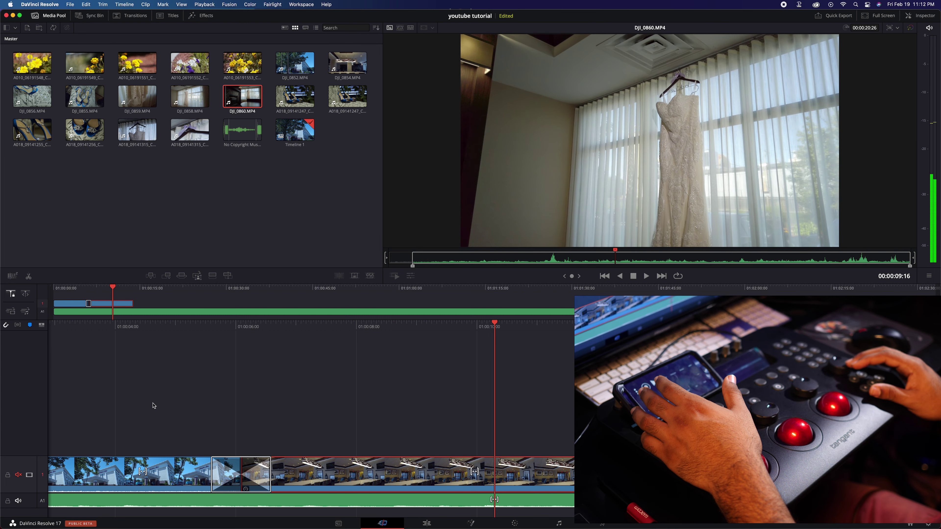
key(j)
key(o)
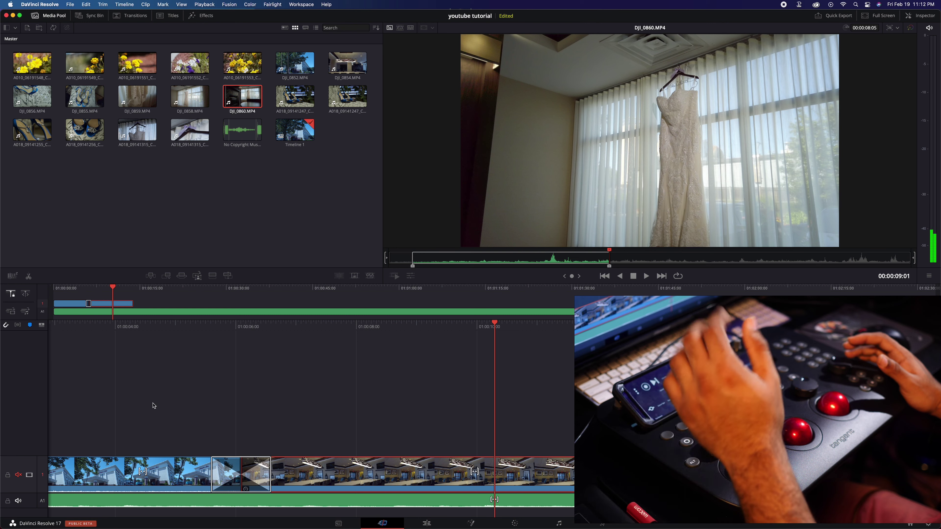
key(shift+F12)
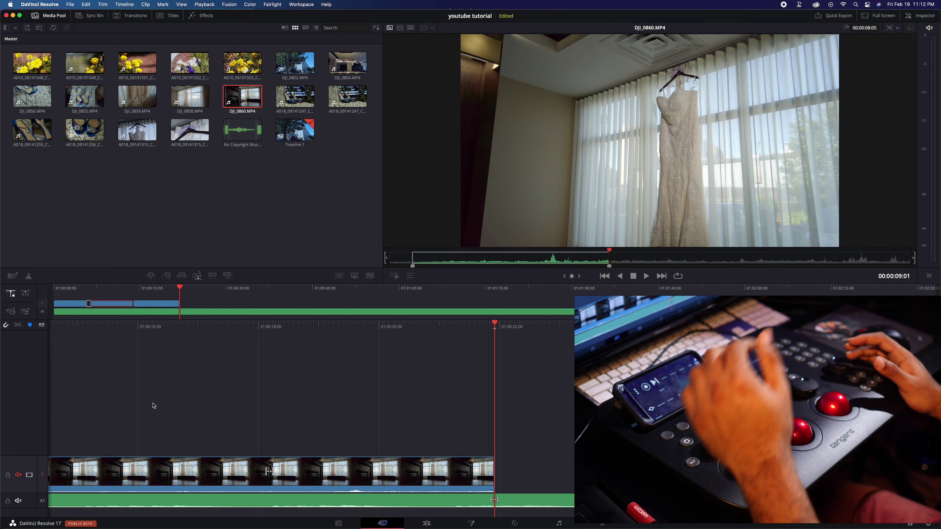
Return the viewer to Timeline 1 and play across the cut from the slowed interior clip into DJI_0860.MP4
key(q)
key(j)
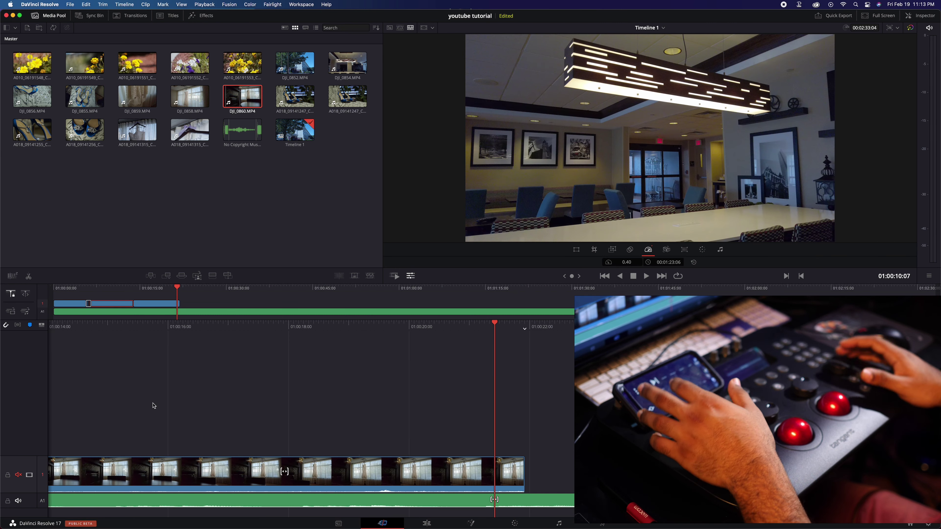
key(space)
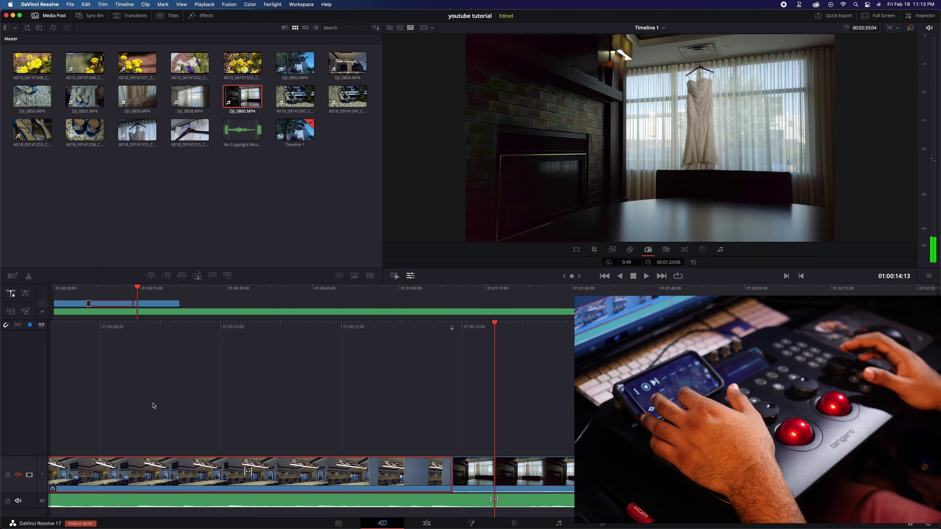
Add a transition at the cut from the interior clip into DJI_0860.MP4 and slow DJI_0860.MP4 to a speed of 0.40
key(super+t)
key(j)
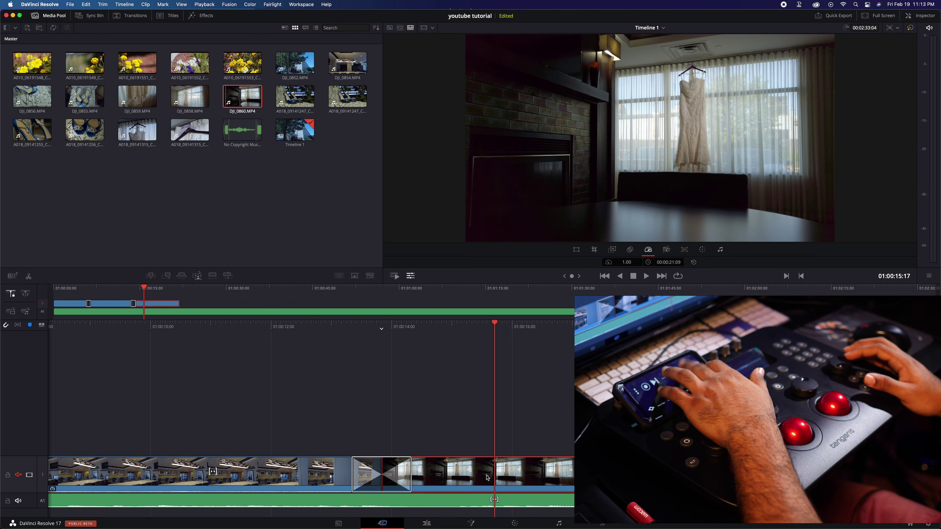
text(0.4)
key(Return)
key(j)
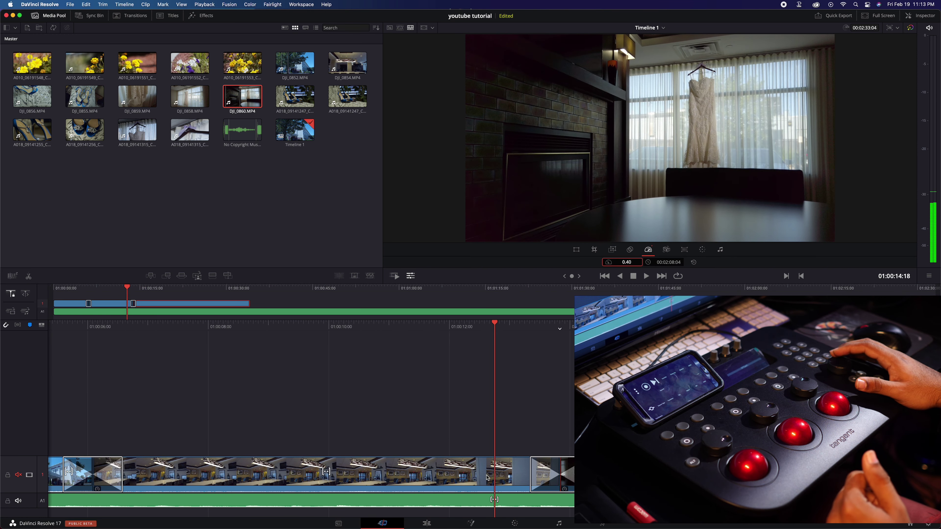
Split the slowed DJI_0860.MP4 clip at about 01:00:23:07 and delete the part after the split
key(l)
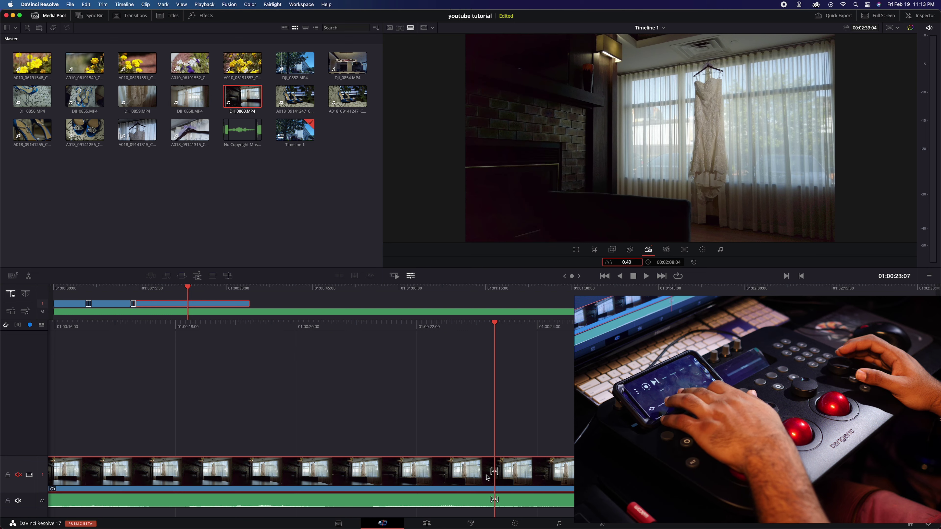
key(super+b)
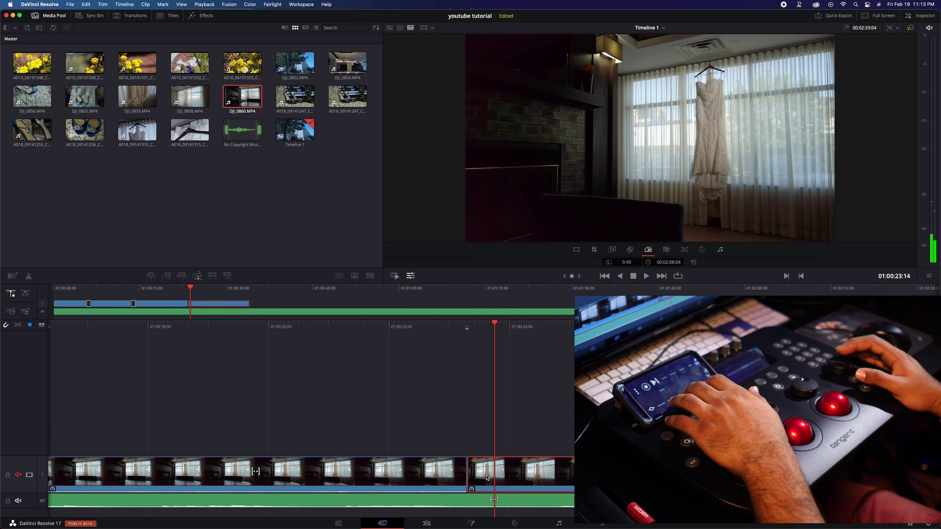
key(BackSpace)
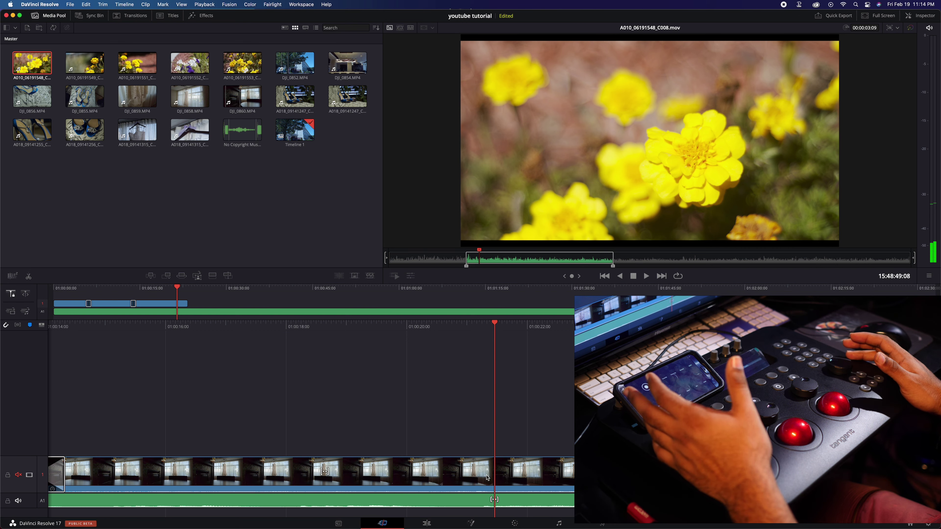
Append the marked range of A010_06191548_C008.mov after the dress clip and return the viewer to Timeline 1
key(shift+F12)
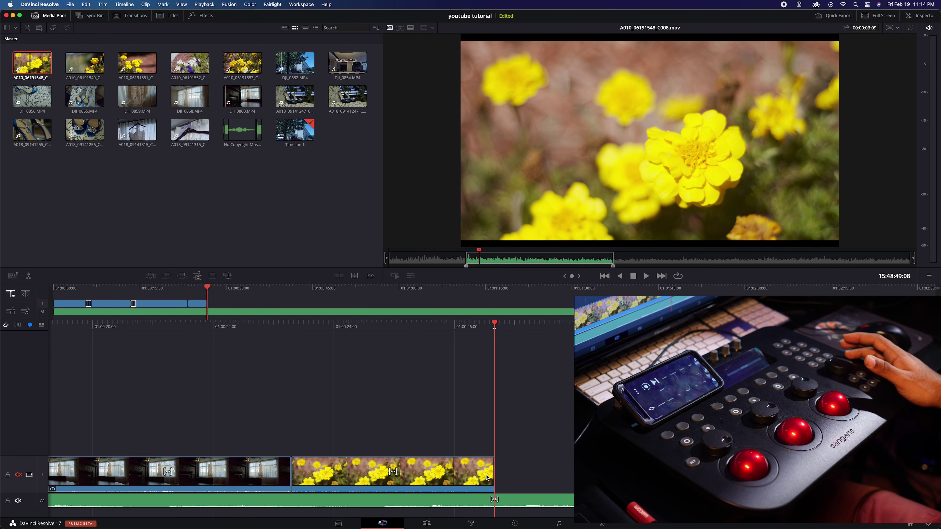
key(q)
key(Left)
key(Left)
key(Left)
key(Left)
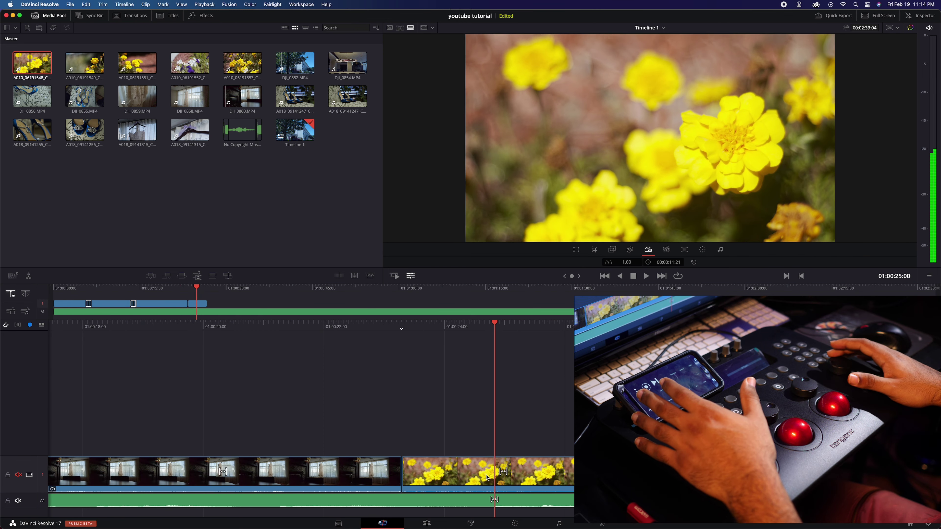
Add a transition at the cut between the dress clip and the yellow flower clip and play across it
key(Up)
key(super+t)
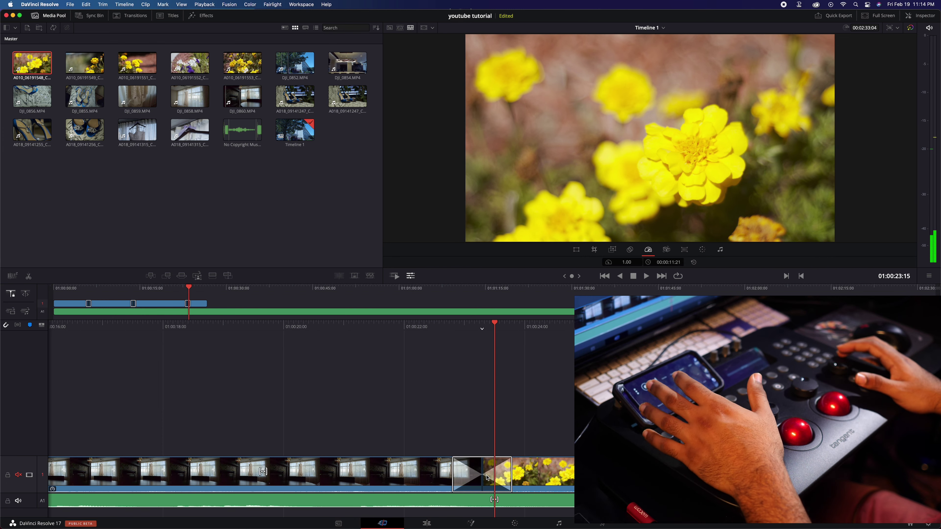
key(Left)
key(Left)
key(Left)
key(Left)
key(Left)
key(Left)
key(Left)
key(Left)
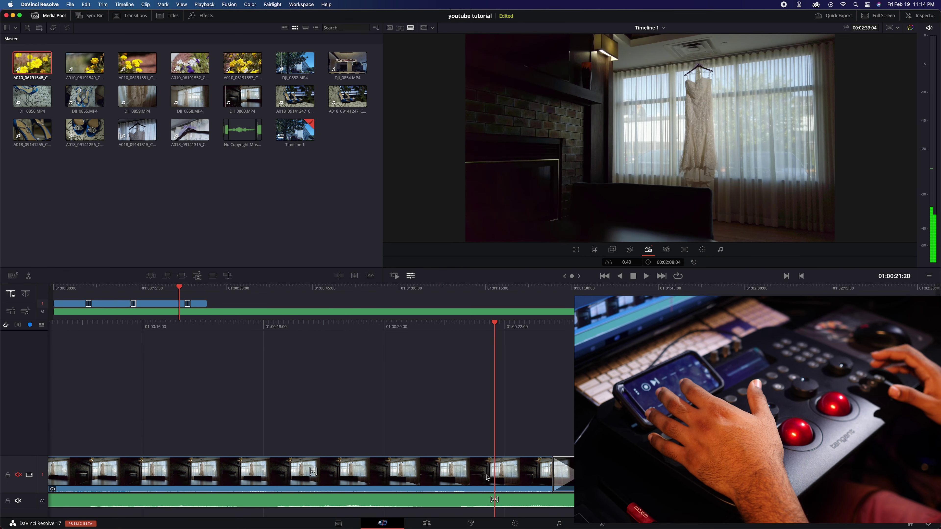
key(space)
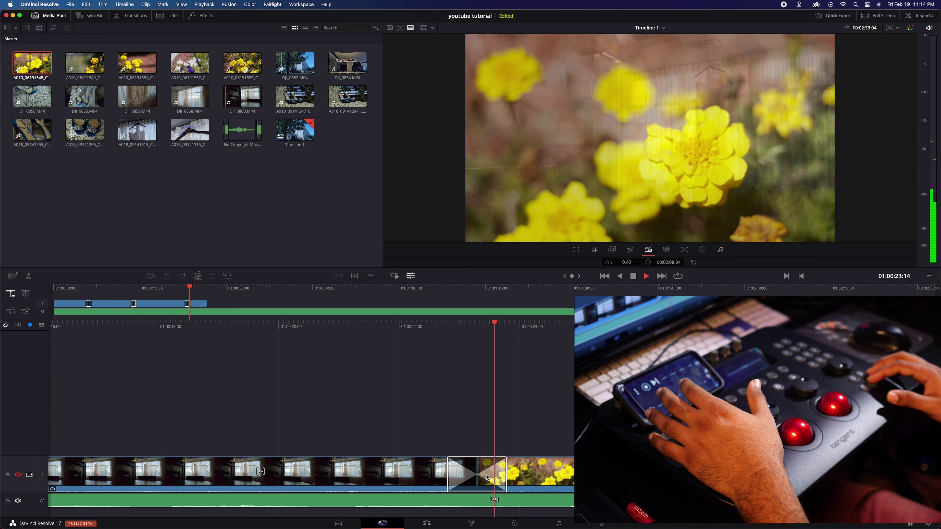
key(space)
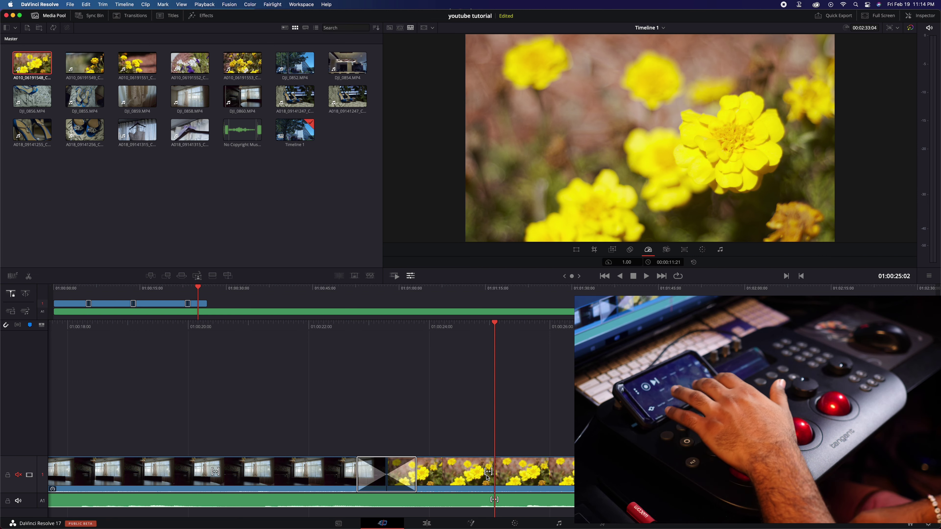
Stabilize the yellow flower clip on the timeline in Perspective mode and play it through
key(shift+v)
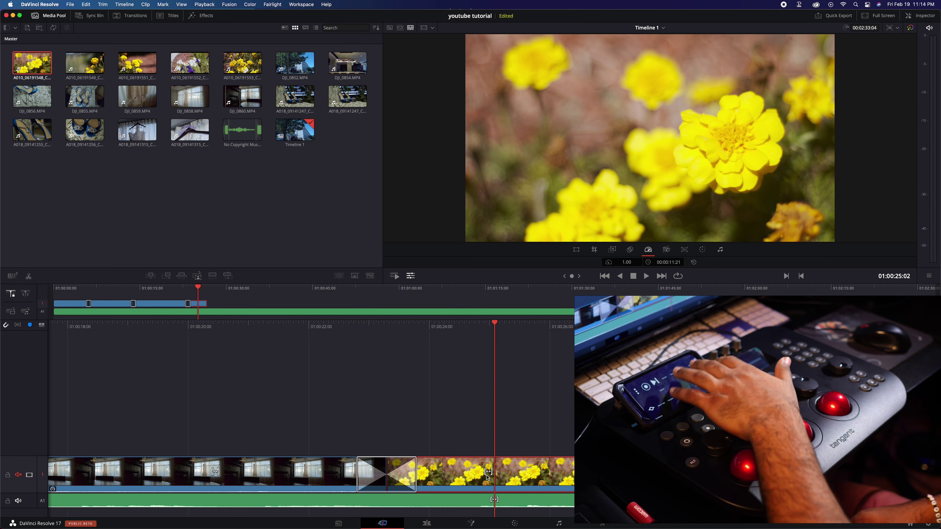
key(shift+s)
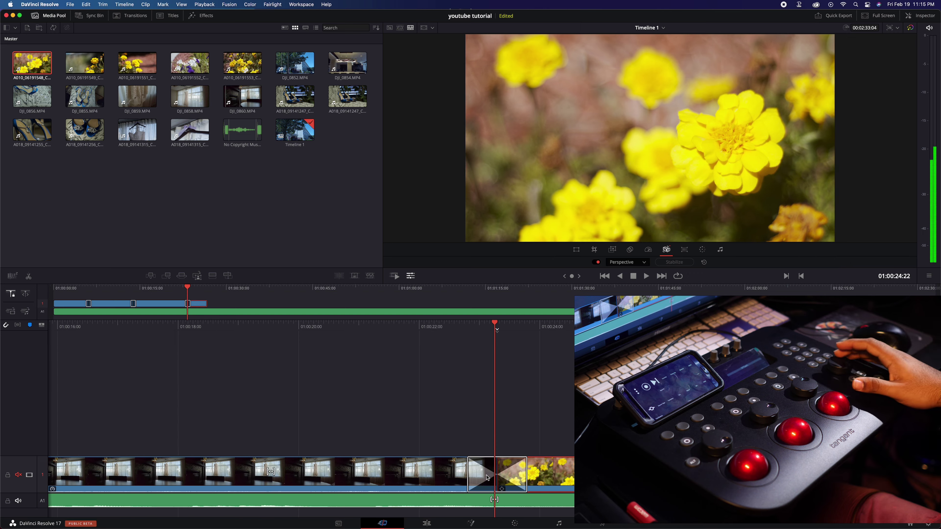
key(space)
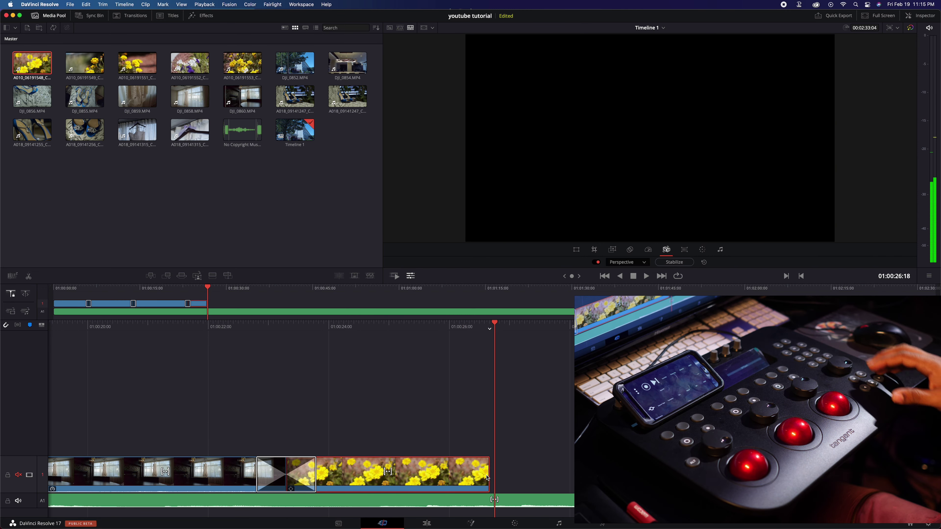
Scrub back and forth along the timeline to examine the interior clip and the transition into the dress clip
scroll(487, 479, left, 20)
scroll(487, 478, right, 2)
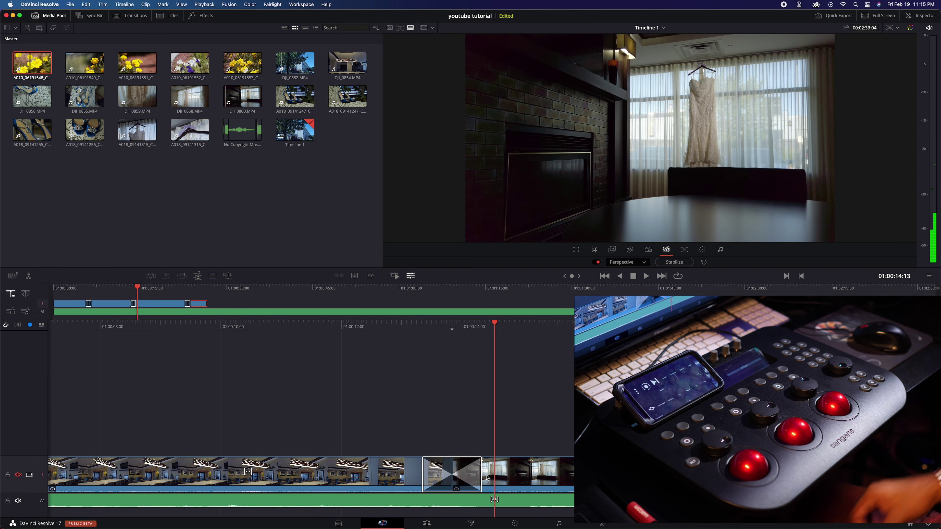
key(Right)
key(Right)
key(Right)
key(Right)
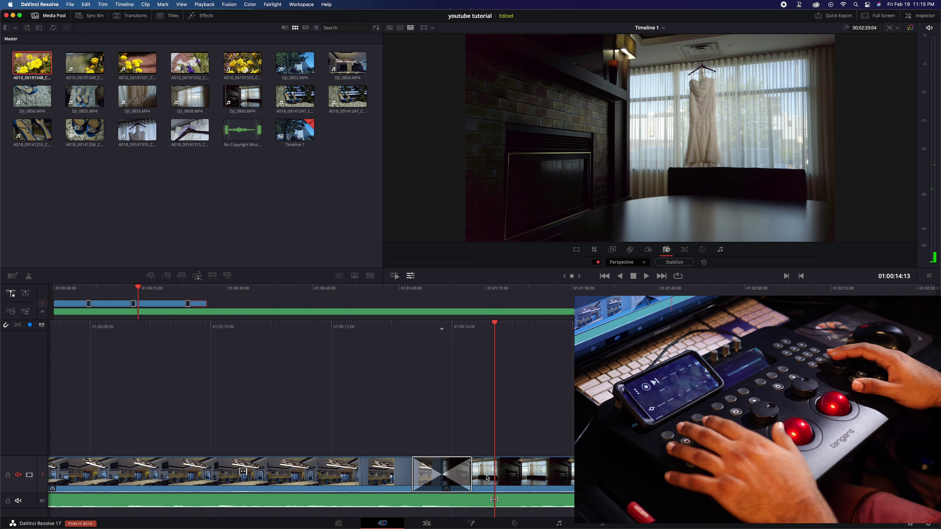
scroll(487, 478, right, 5)
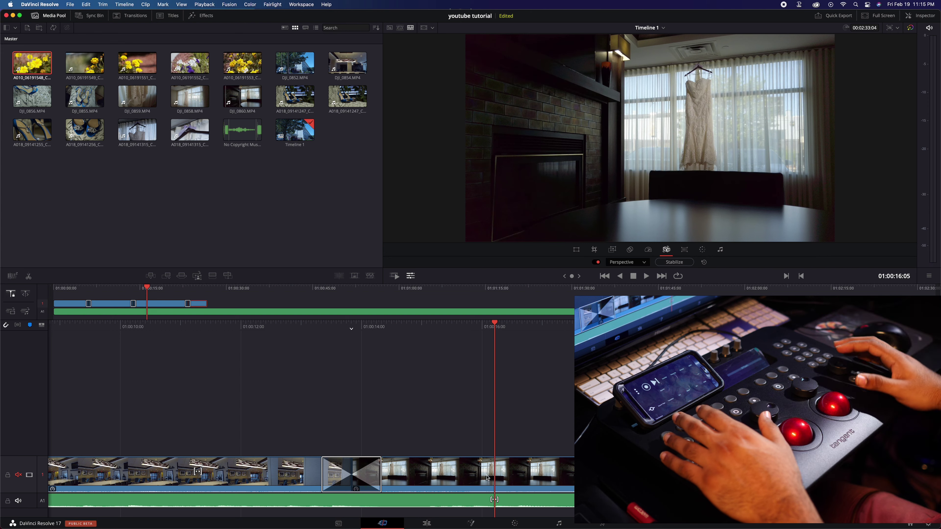
scroll(487, 478, left, 15)
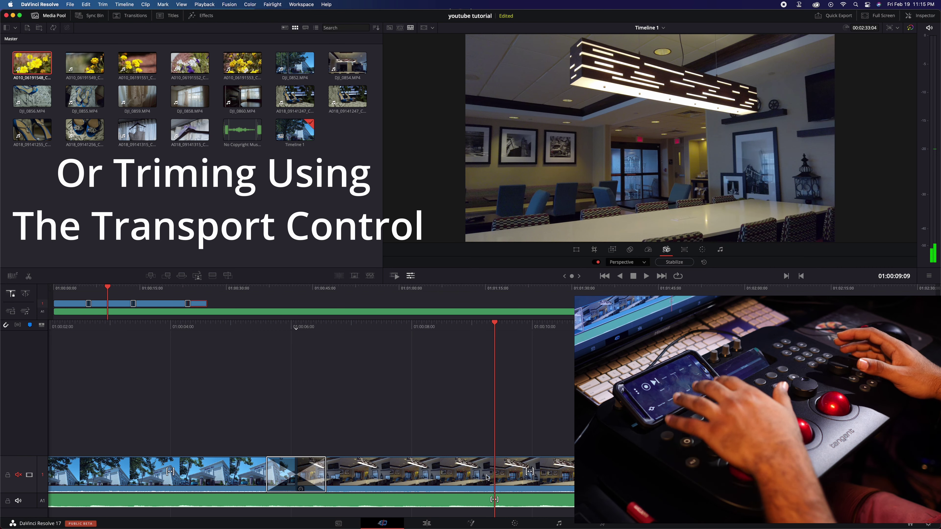
key(l)
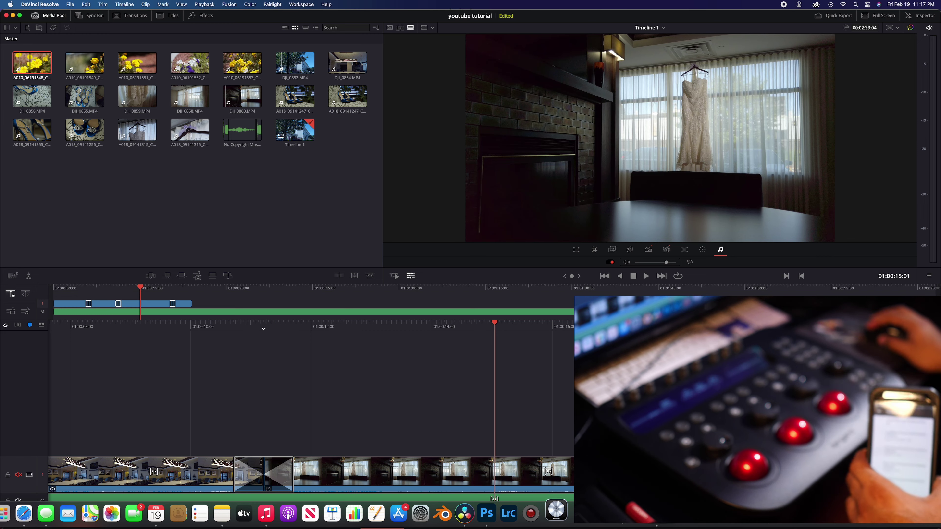
Switch to Touch Portal and reposition its window over the editing workspace
click(657, 512)
drag(408, 156, 361, 152)
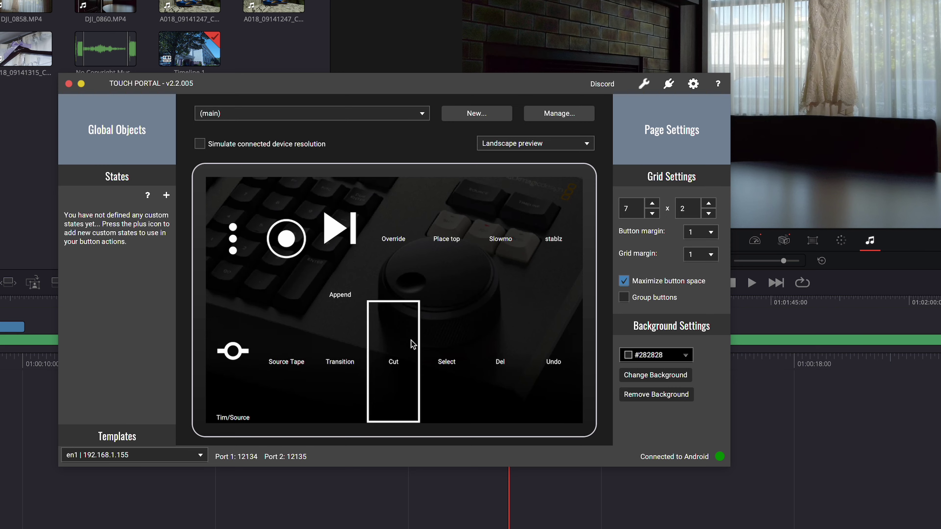
drag(433, 84, 554, 101)
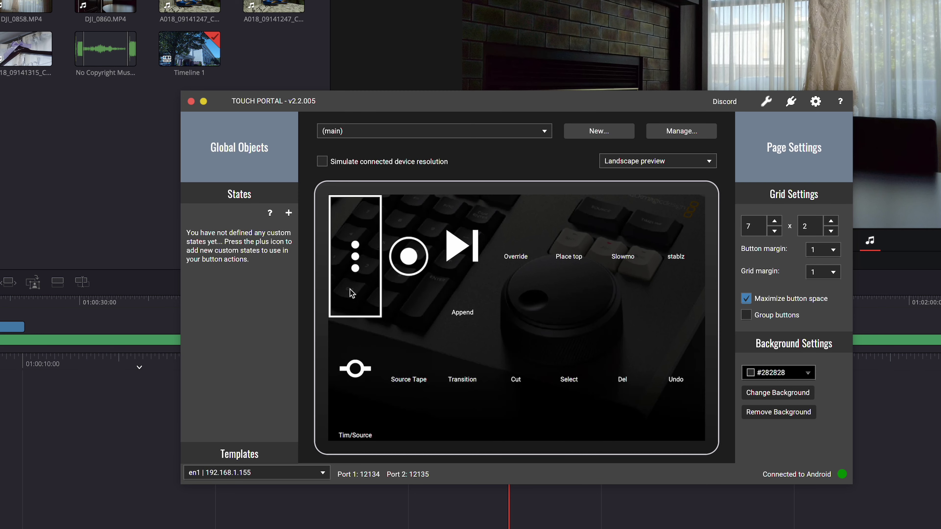
Add a virtual key press action for the I key, lasting 100 ms, to the three-dot touch button
click(341, 281)
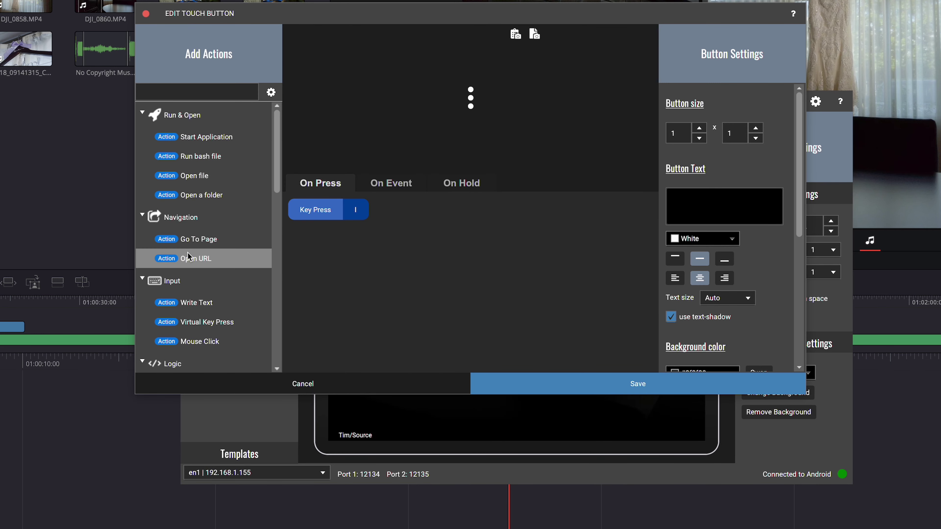
scroll(200, 259, down, 5)
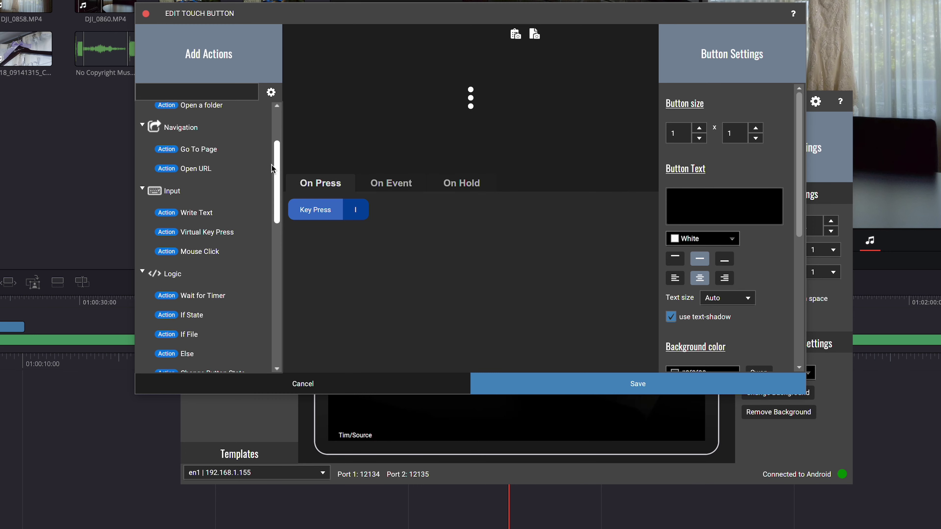
drag(279, 207, 283, 172)
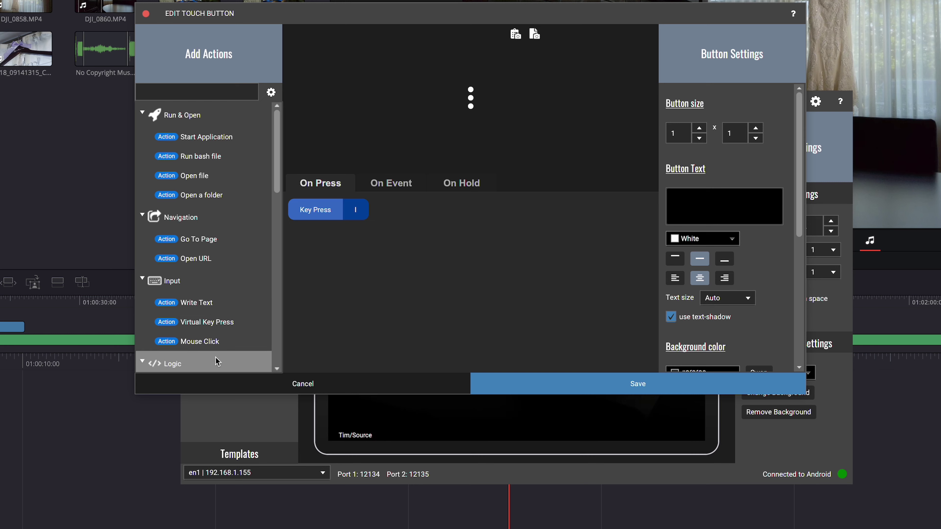
double_click(207, 323)
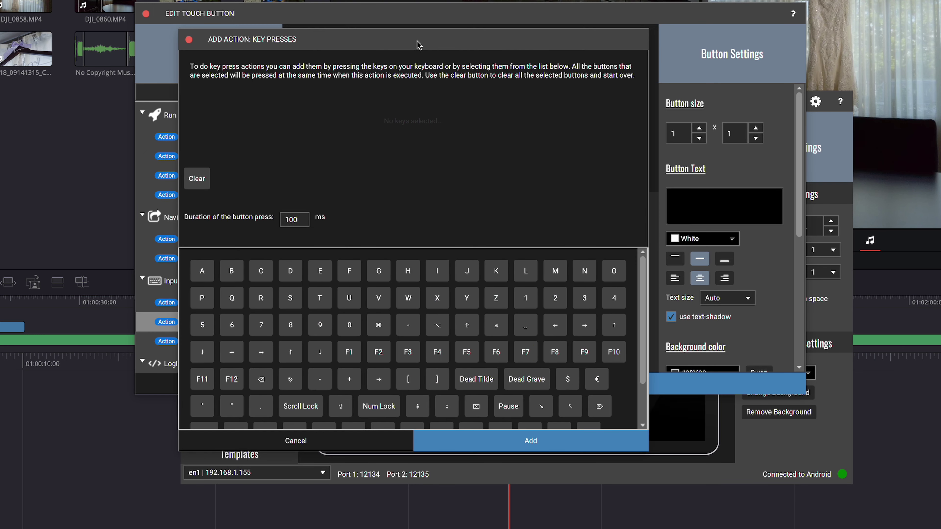
drag(418, 44, 671, 54)
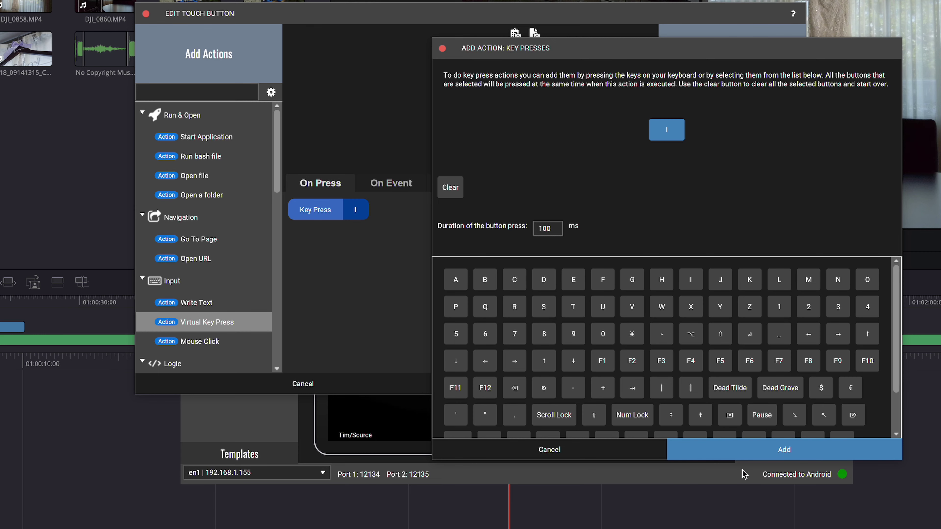
click(745, 458)
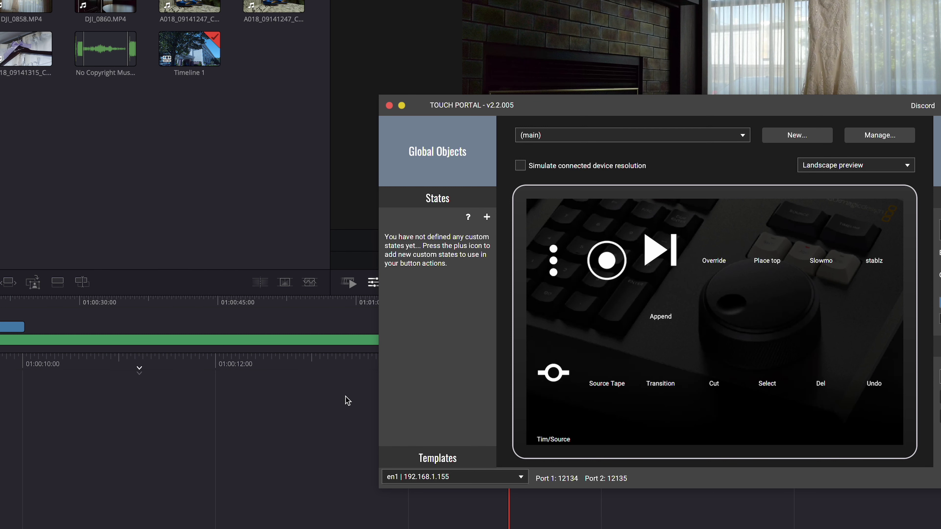
Open the Transition touch button for editing and reposition the editor to show its On Press action
click(671, 402)
drag(497, 17, 671, 88)
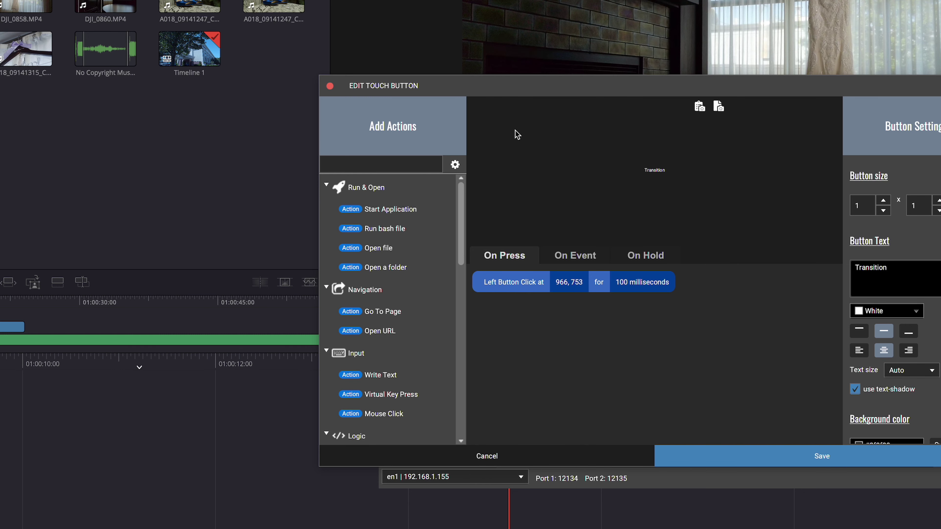
drag(474, 88, 530, 88)
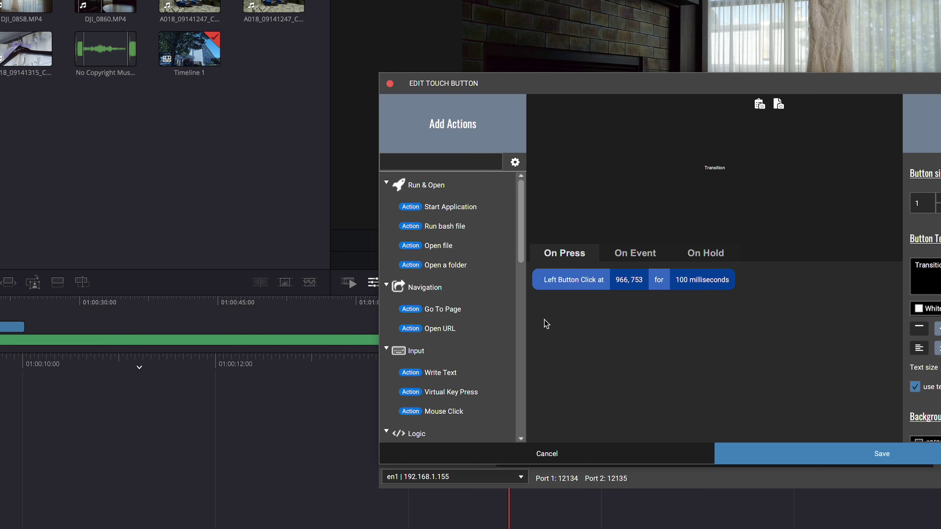
Try to set up a Left Button Click at action for the Transition button, 100 ms long, at captured location 967 x 752
scroll(496, 313, down, 1)
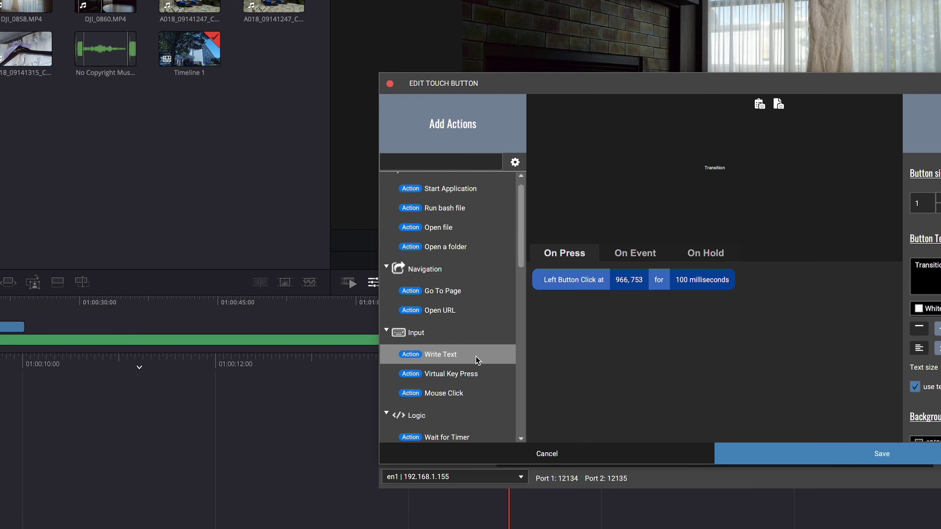
double_click(448, 397)
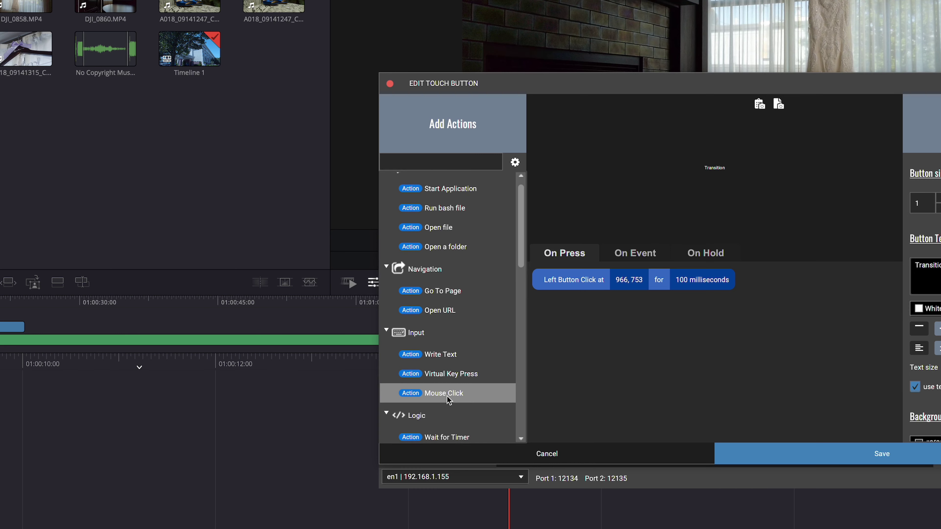
click(616, 141)
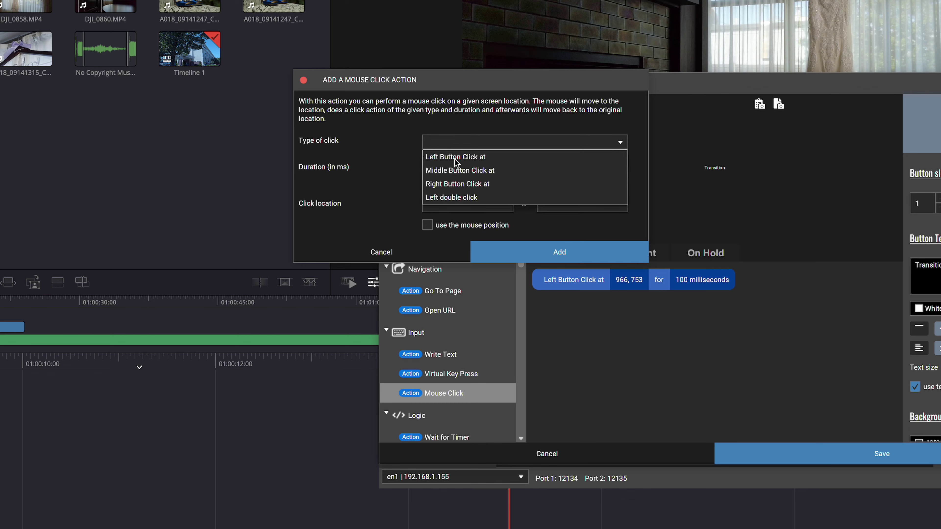
click(474, 158)
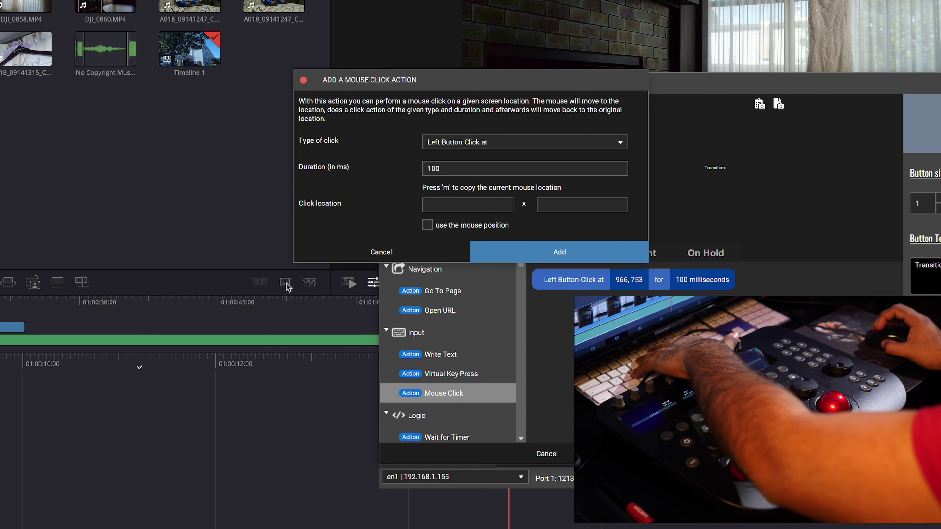
key(m)
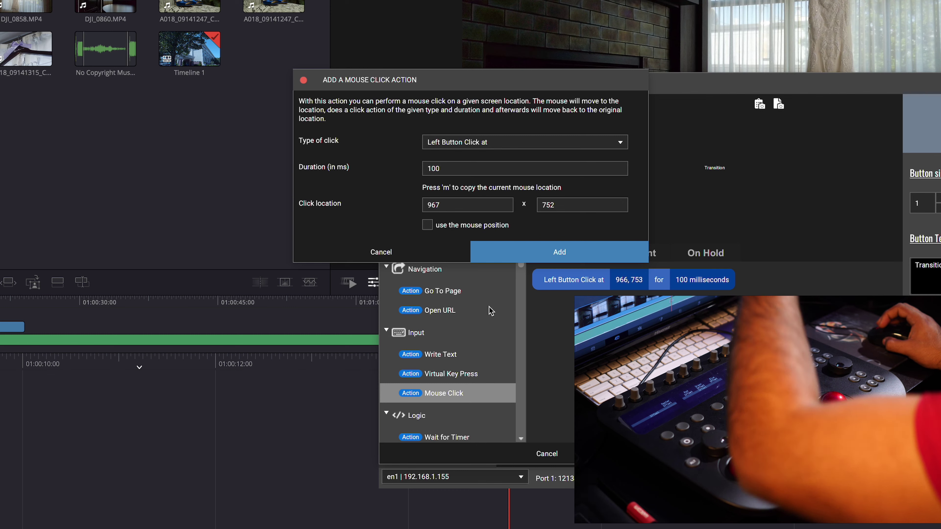
click(402, 253)
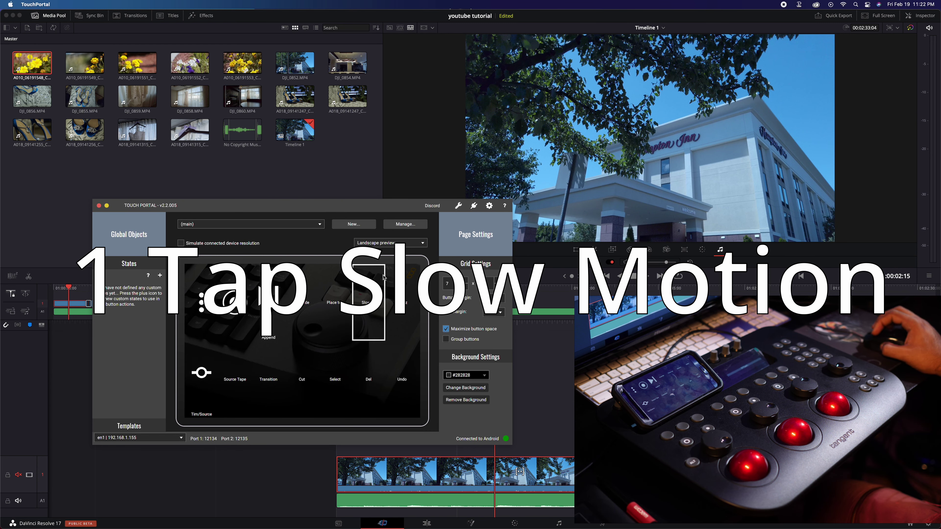
Review the On Press actions of the Slowmo touch button and close its editor without saving
click(371, 321)
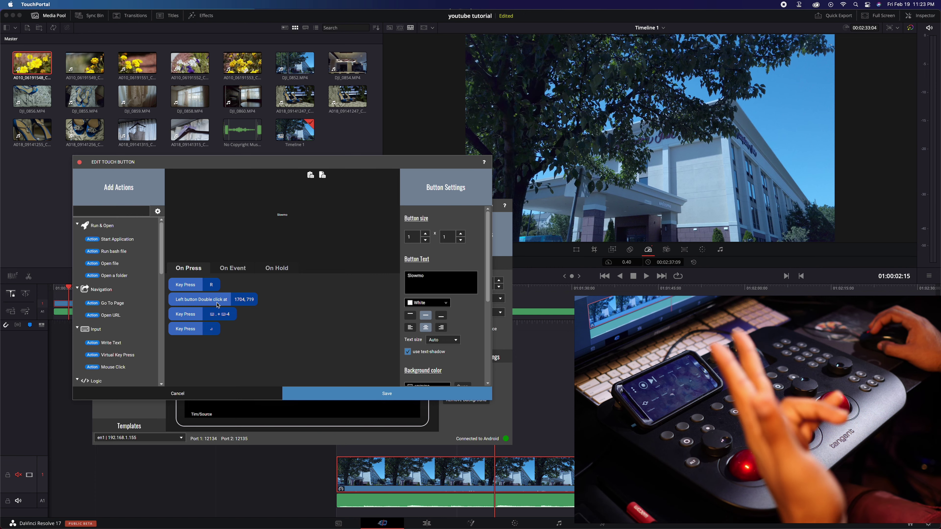
click(244, 400)
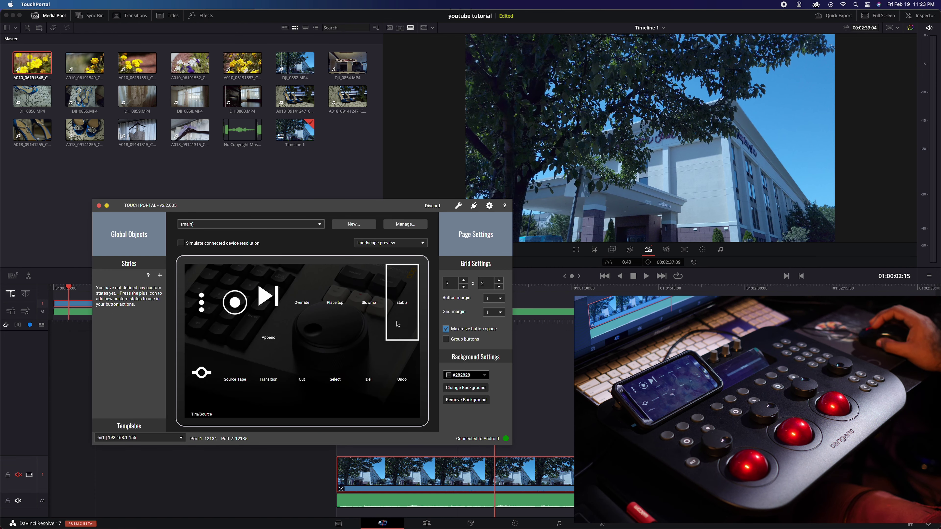
Widen the touch button grid to 8 columns and label the new empty button in the first row Slow Motion
click(463, 281)
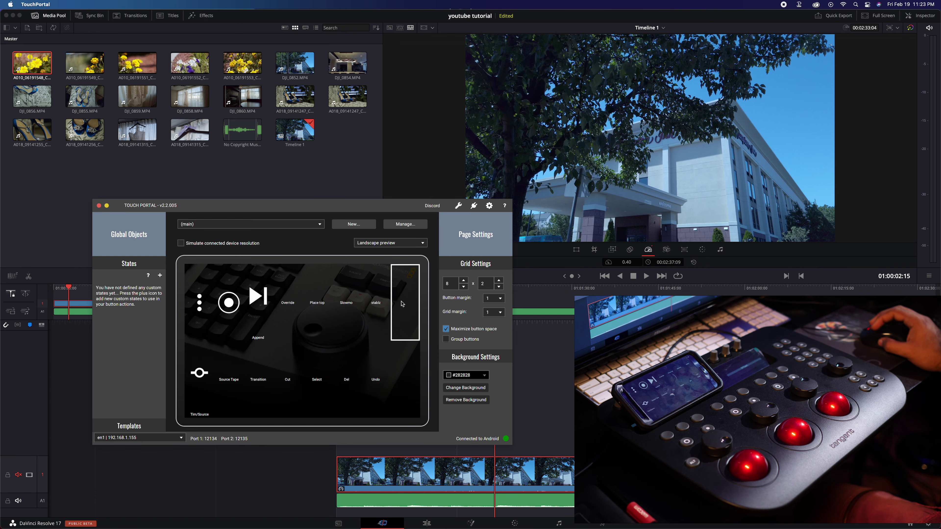
click(404, 300)
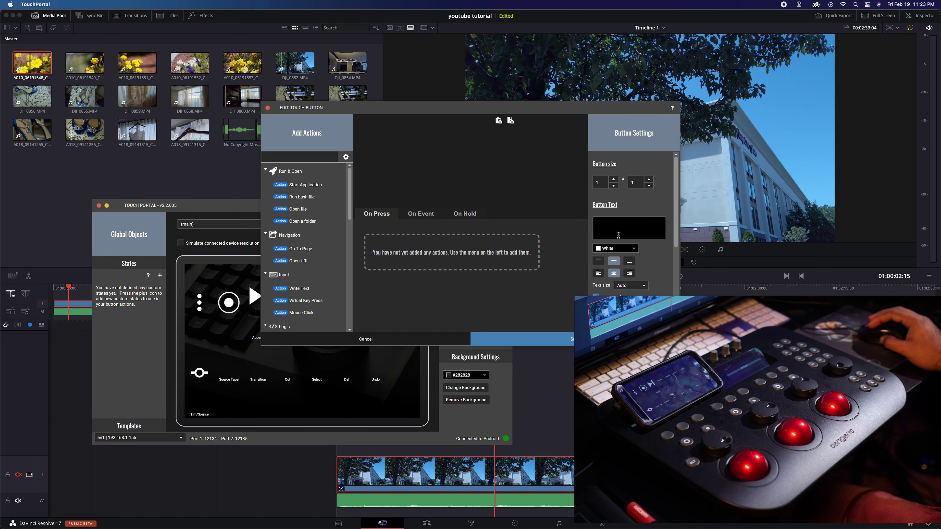
drag(525, 113, 431, 132)
text(Slo)
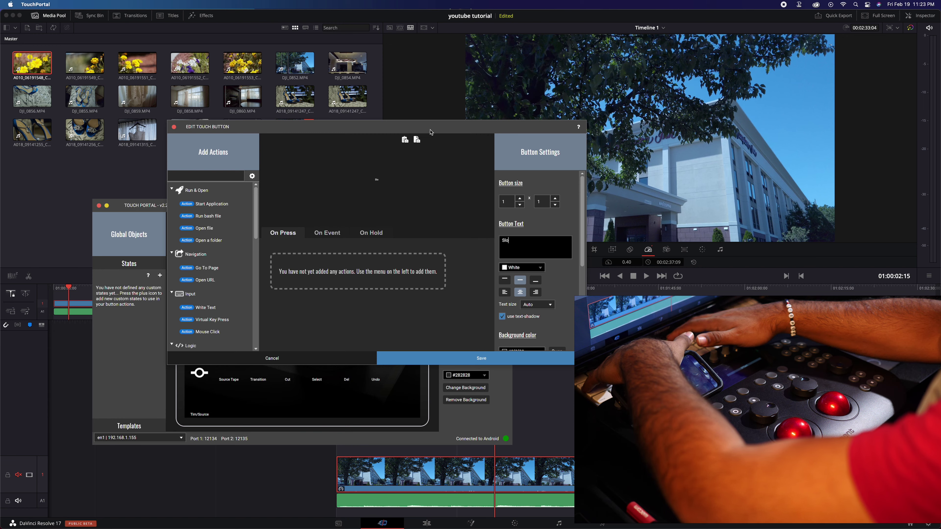
text(w Moti)
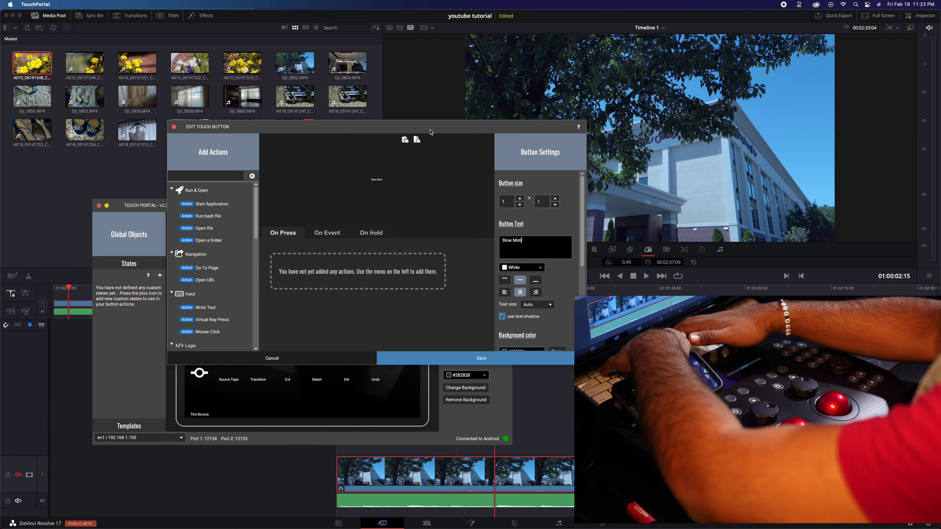
text(on)
drag(431, 133, 347, 126)
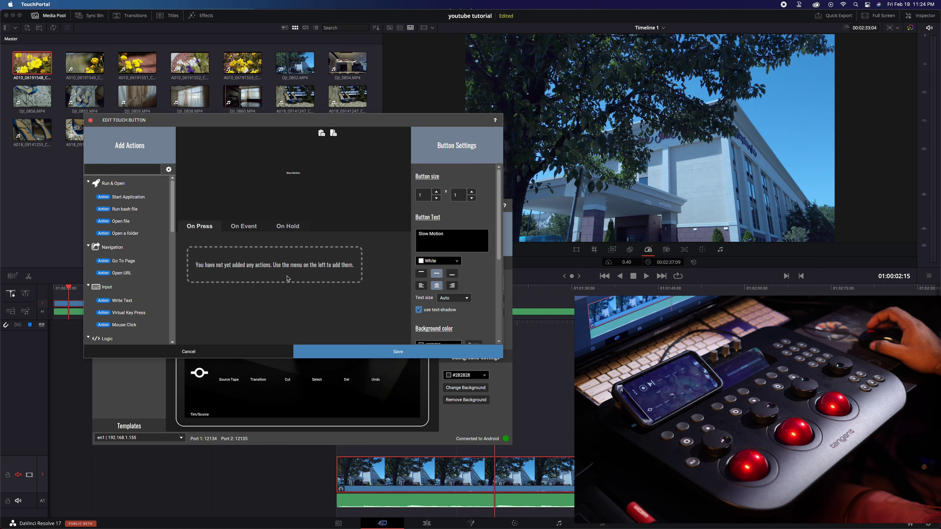
Add a virtual key press action for the R key, lasting 100 ms, to the Slow Motion button
scroll(122, 266, down, 1)
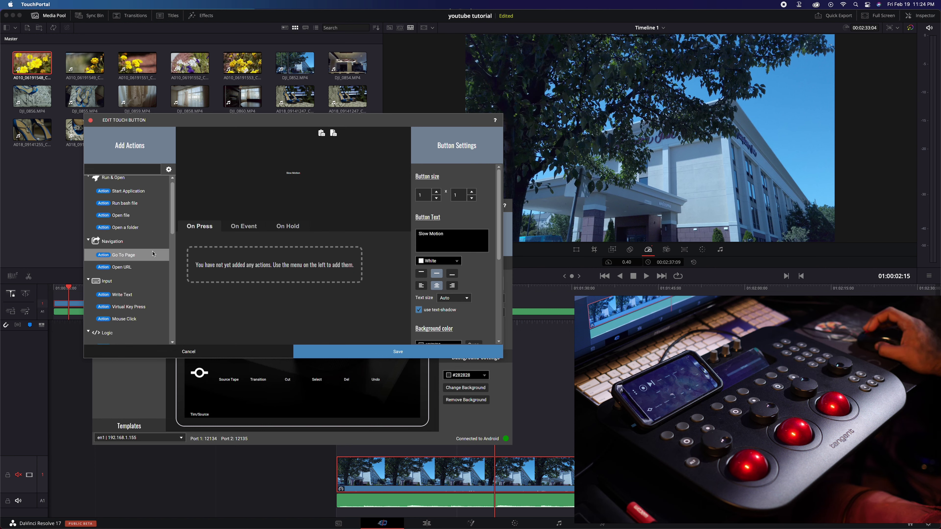
drag(173, 228, 175, 247)
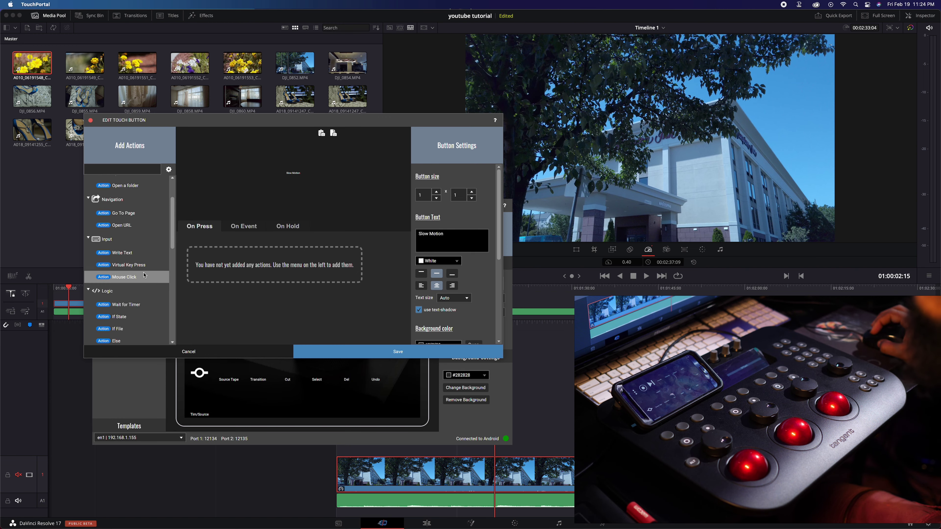
click(121, 265)
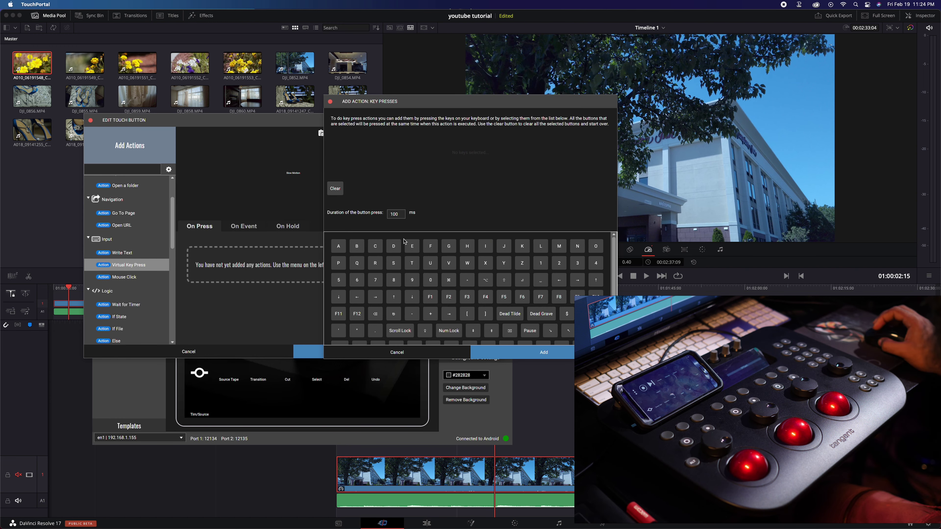
click(377, 265)
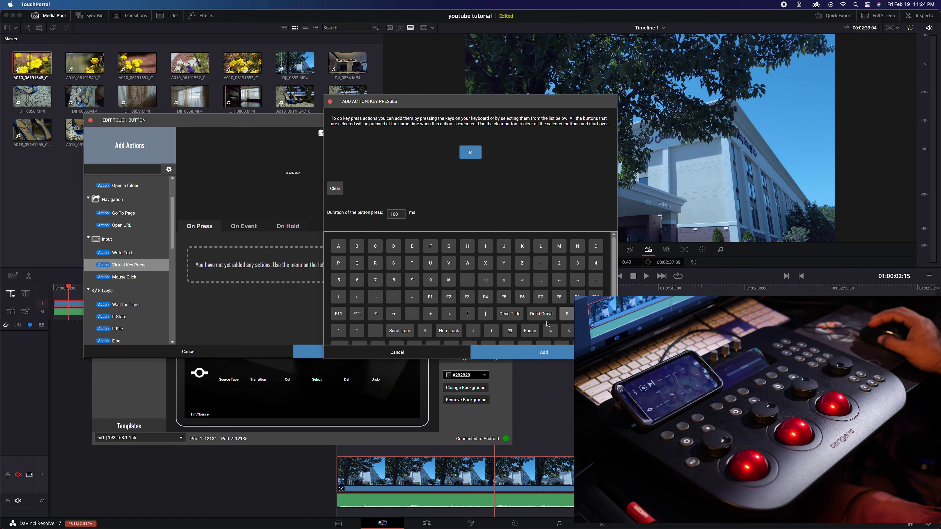
click(539, 355)
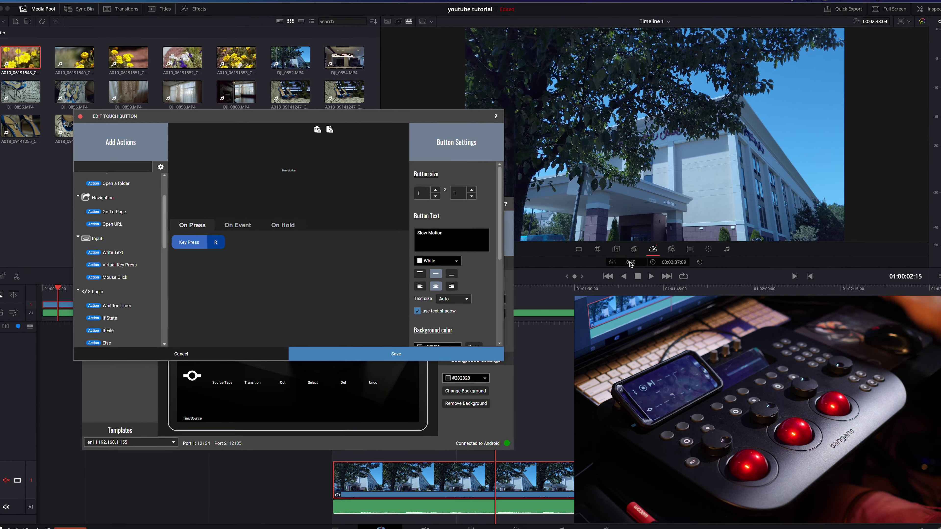
Add a Left double click mouse action, 100 ms long, at the clip speed field's captured location 1709 x 717
double_click(117, 282)
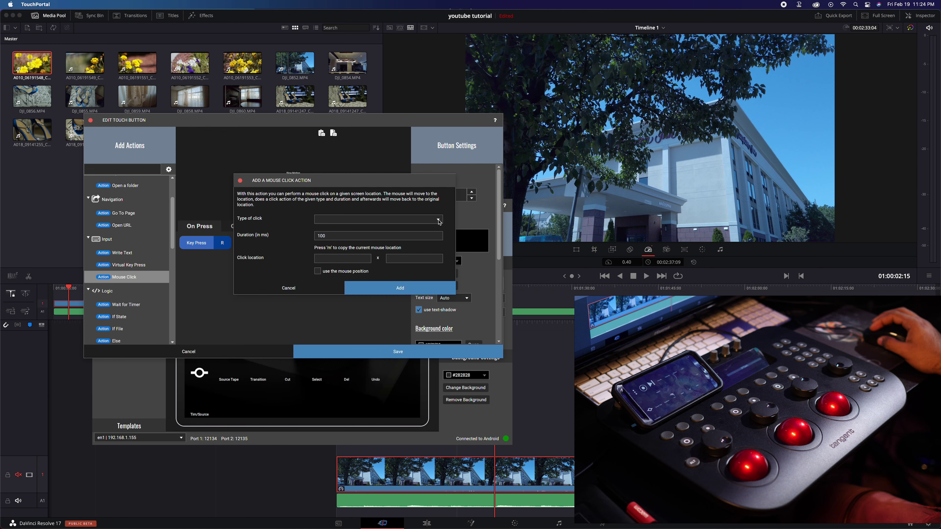
click(439, 220)
click(334, 255)
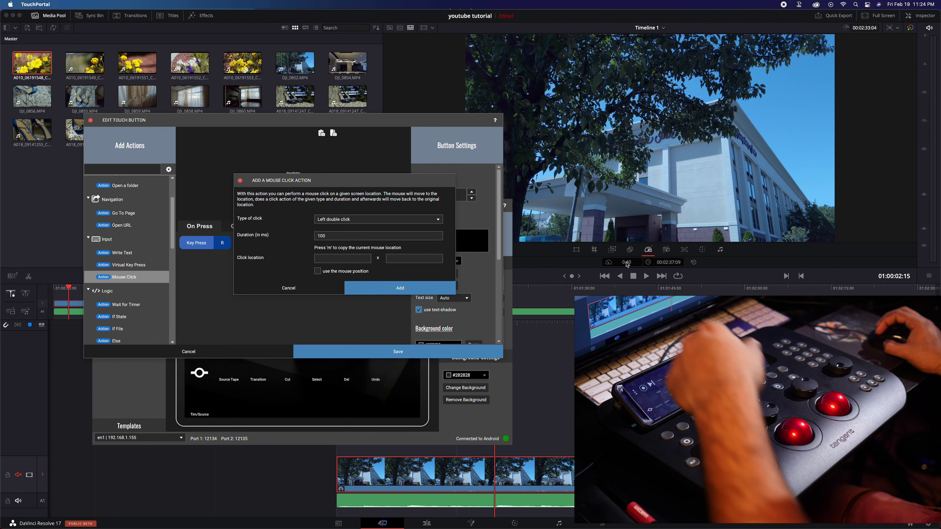
key(m)
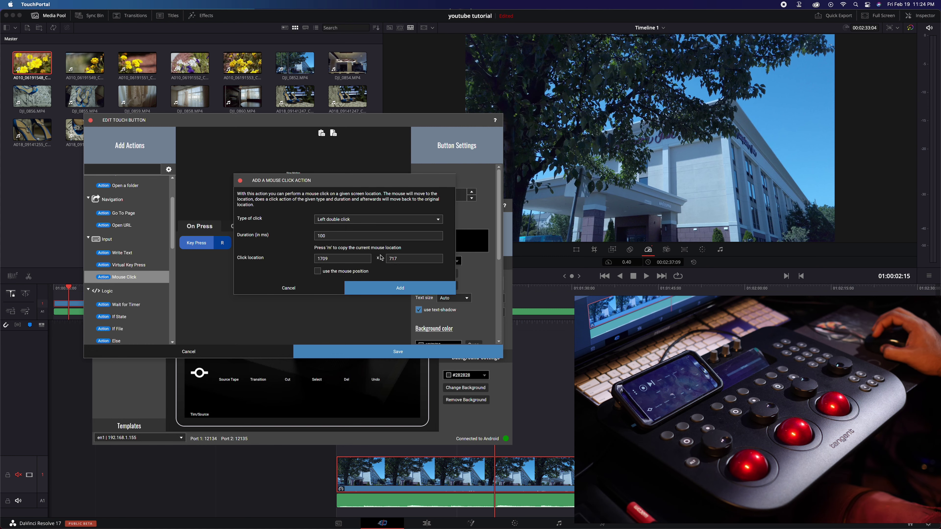
click(378, 293)
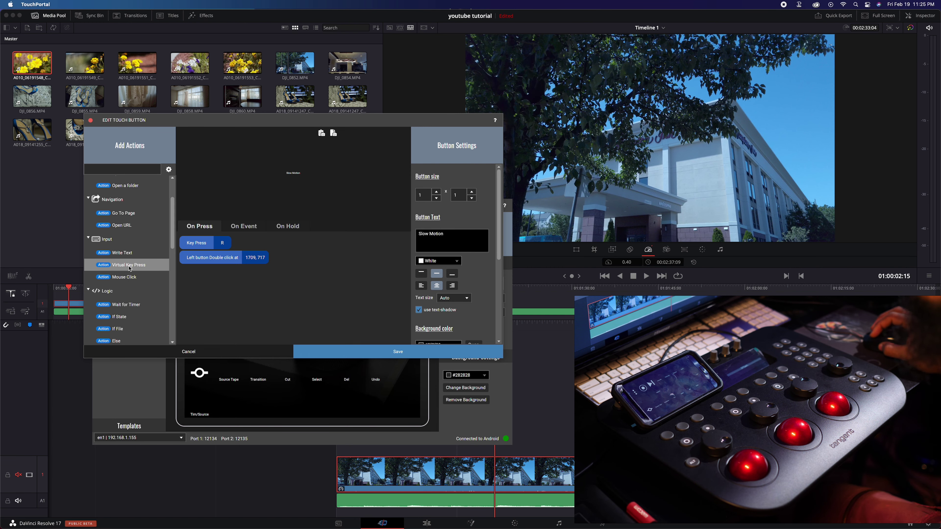
Add a 100 ms virtual key press action combining the numpad decimal point and numpad 4
click(129, 266)
drag(466, 102, 281, 139)
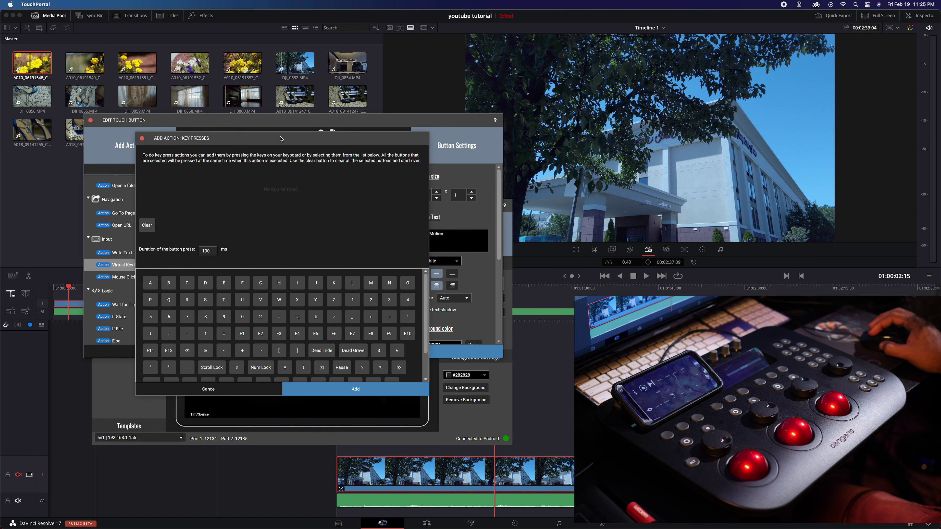
key(KP_Decimal)
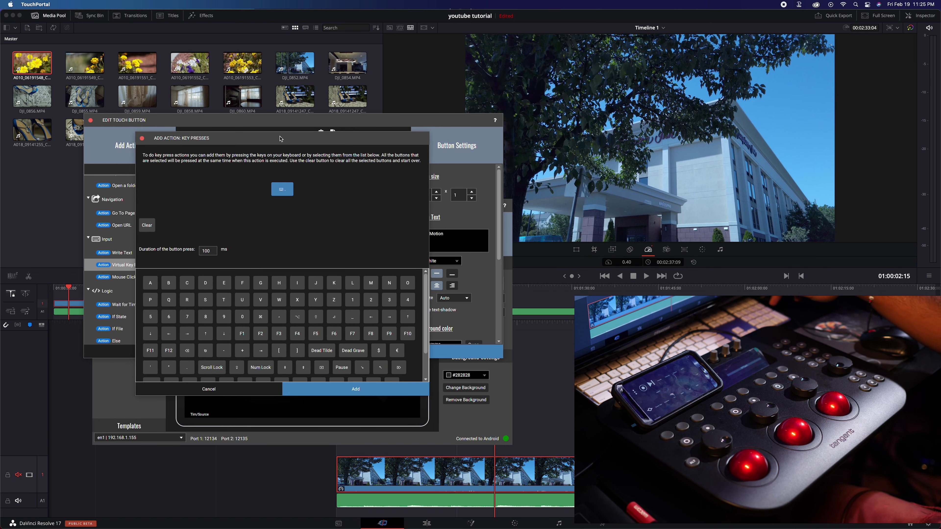
key(KP_4)
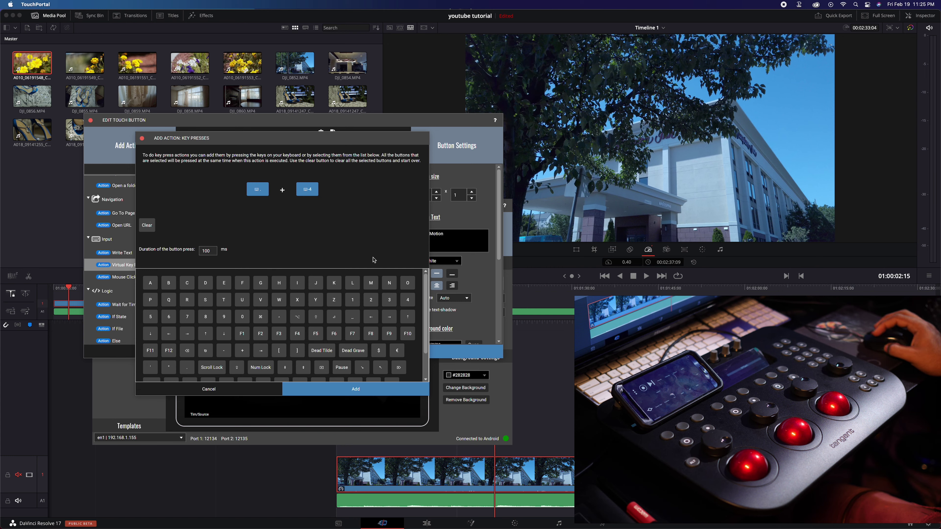
click(345, 391)
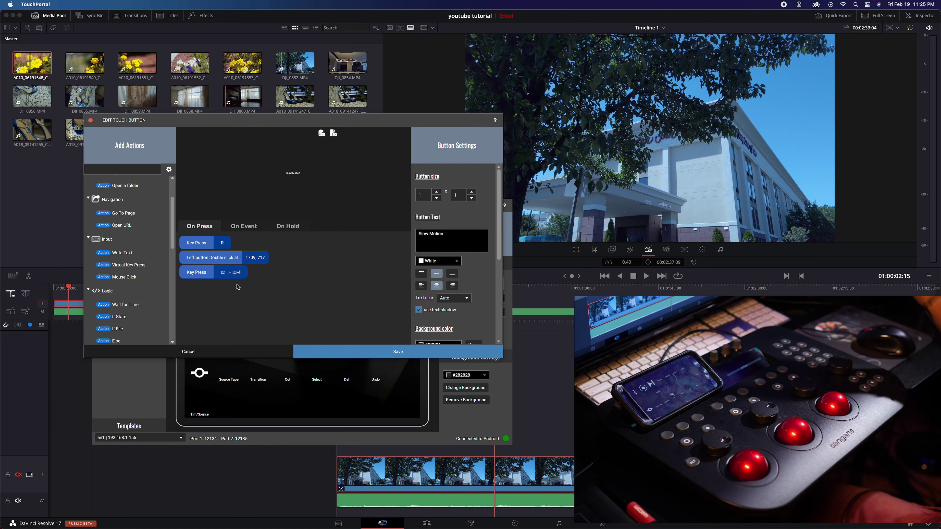
Add a virtual key press action for the Return key and save the Slow Motion button
double_click(129, 267)
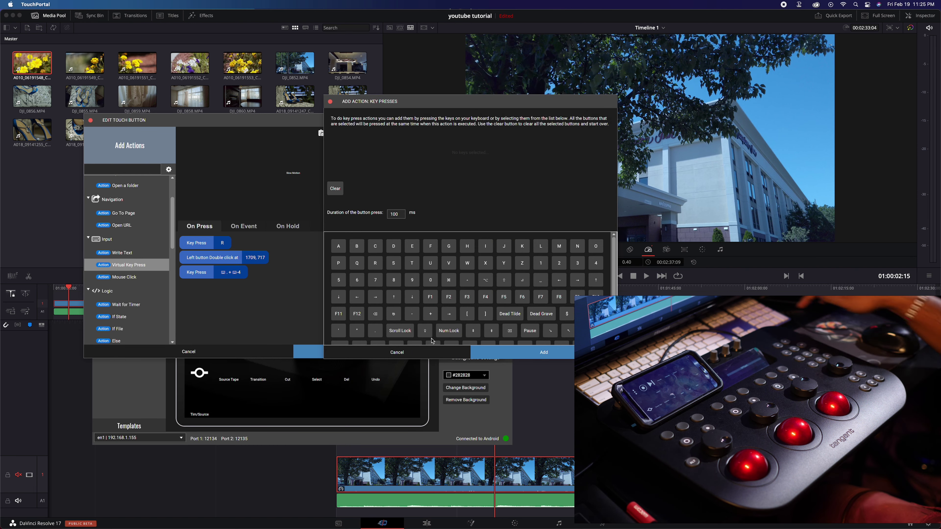
key(Return)
click(552, 355)
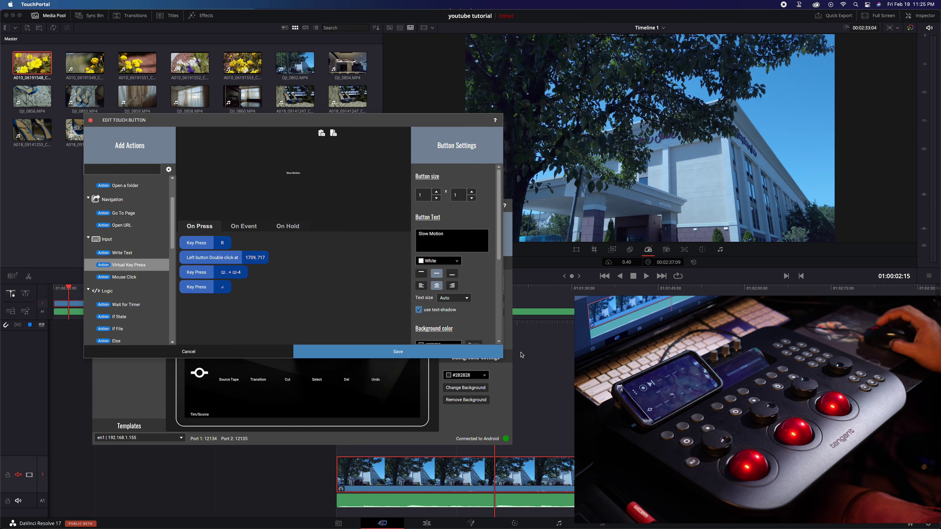
click(363, 353)
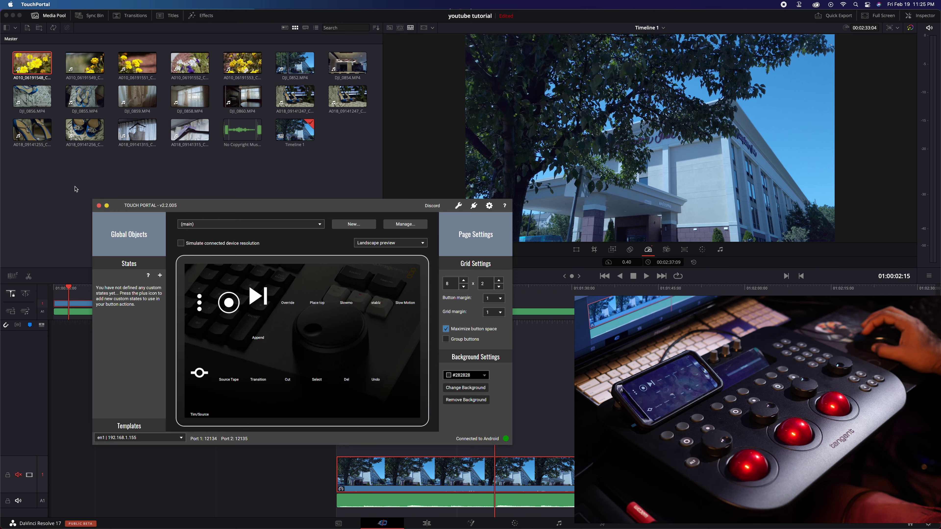
Switch back to DaVinci Resolve and place the blue-heels clip A018_09141247 on track 2, starting about 10 seconds into the timeline
click(106, 206)
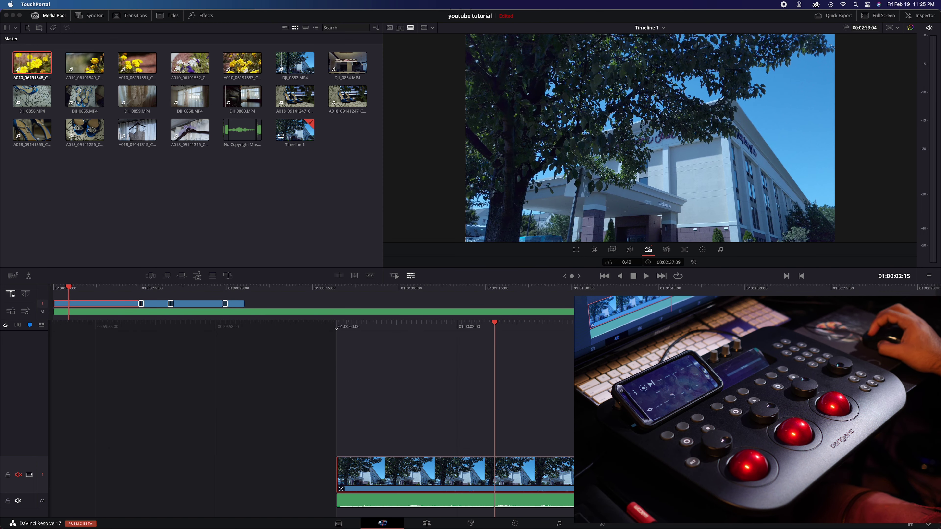
scroll(404, 383, right, 12)
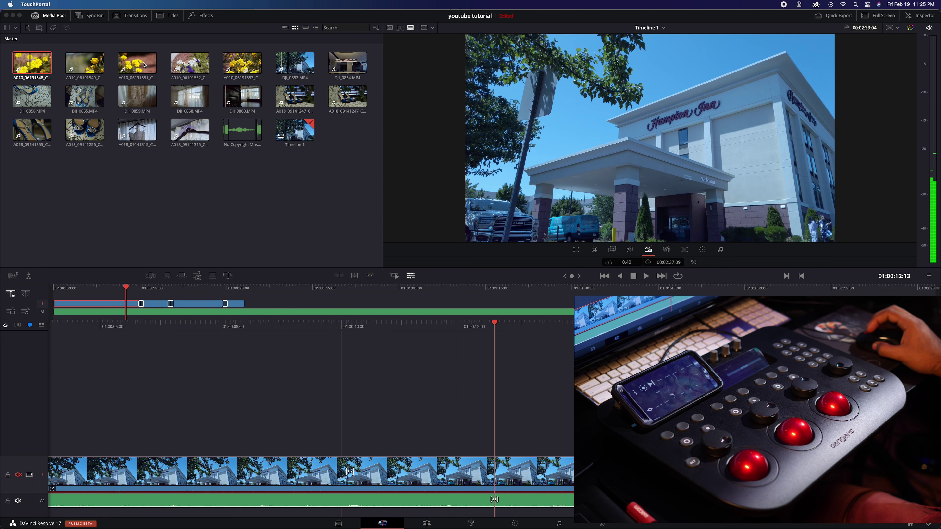
click(145, 65)
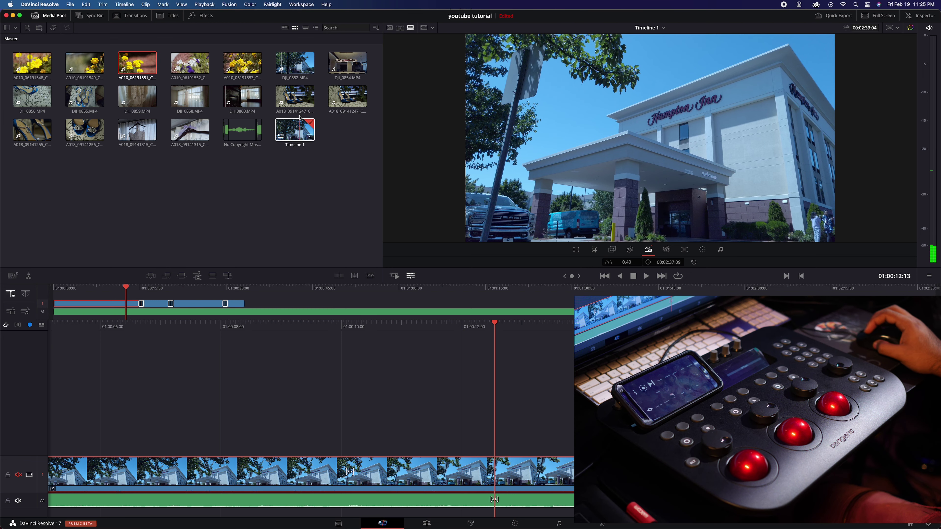
drag(295, 97, 366, 431)
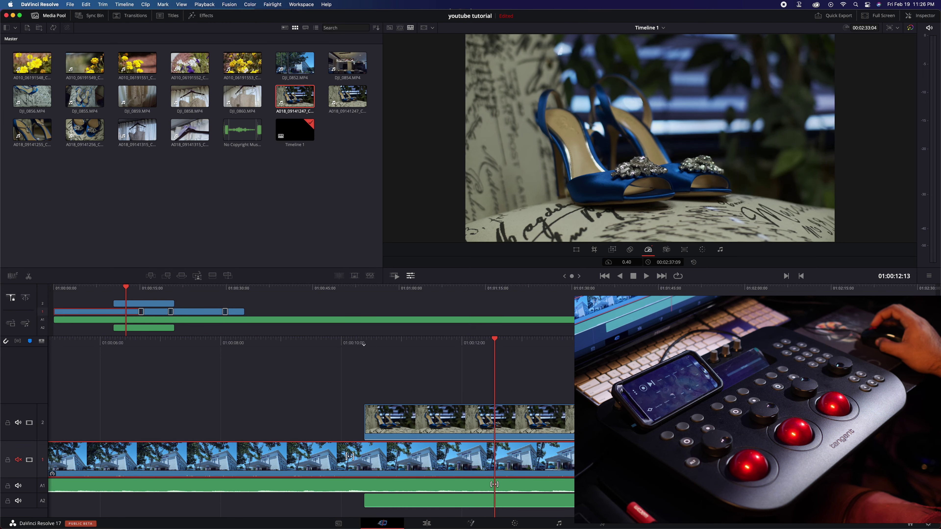
Mute track 2 and play back the blue-heels clip at its original speed
scroll(477, 380, right, 4)
click(18, 423)
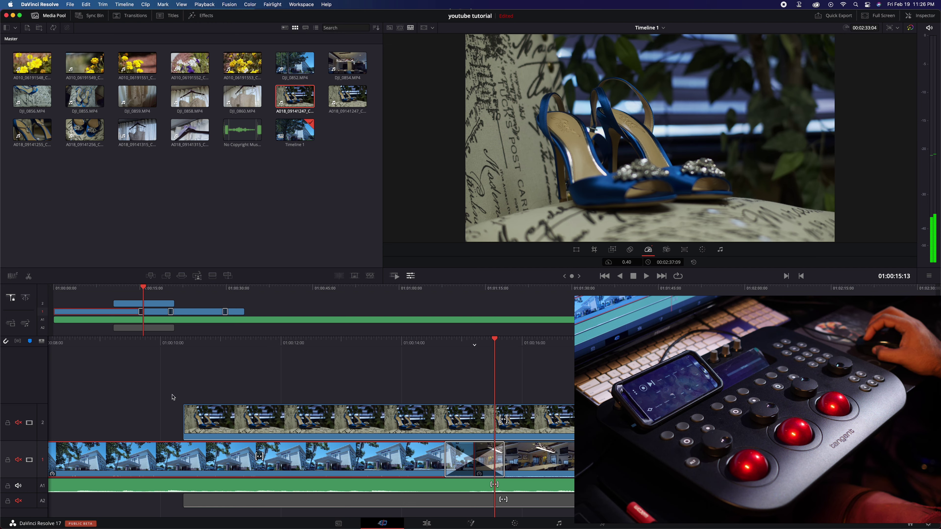
click(173, 397)
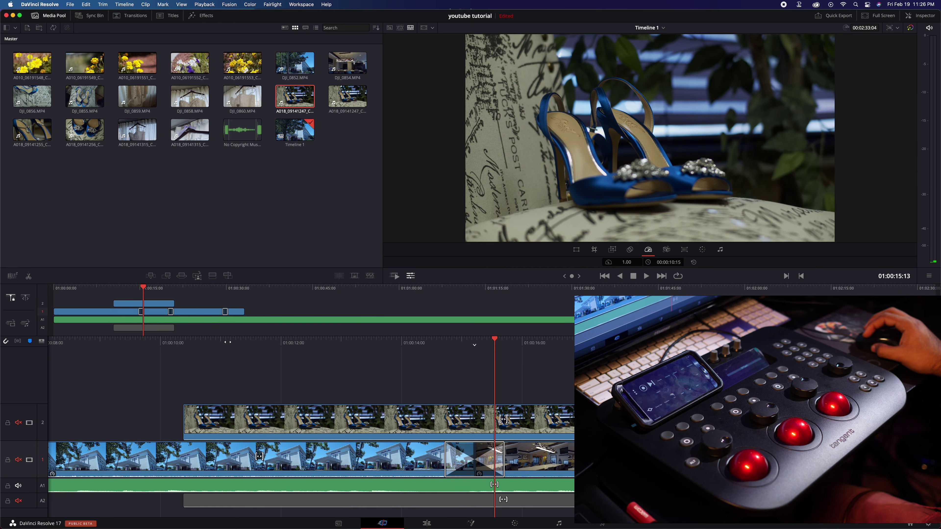
key(space)
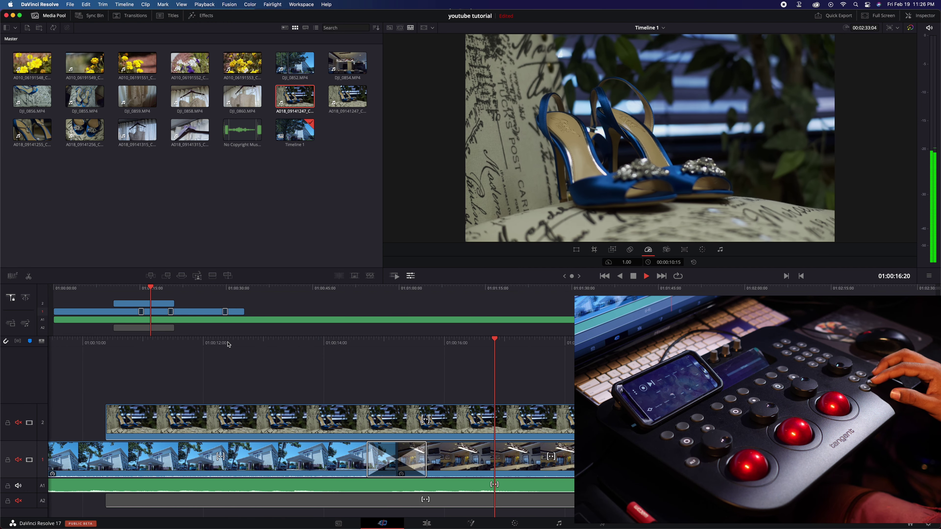
key(space)
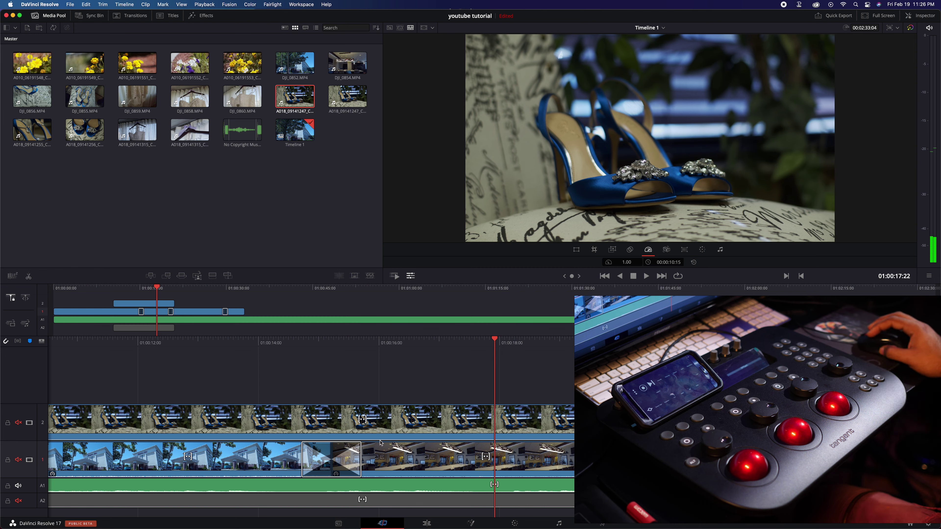
Set the speed of the blue-heels clip on track 2 to 0.40 and play back the slow motion
click(396, 430)
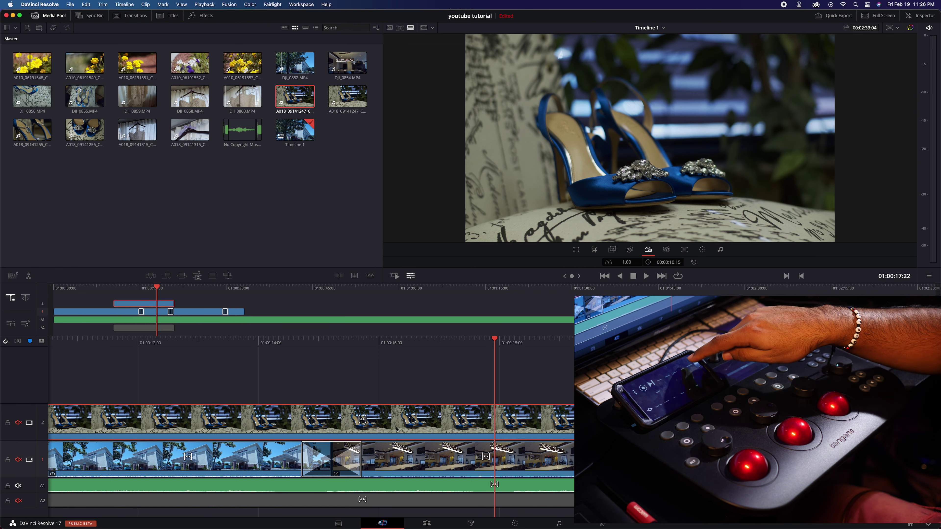
text(0.40)
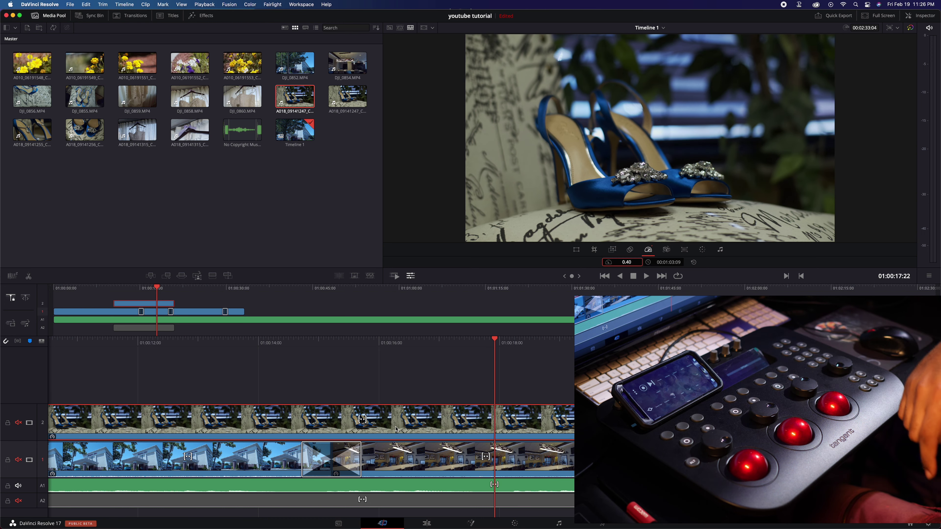
key(space)
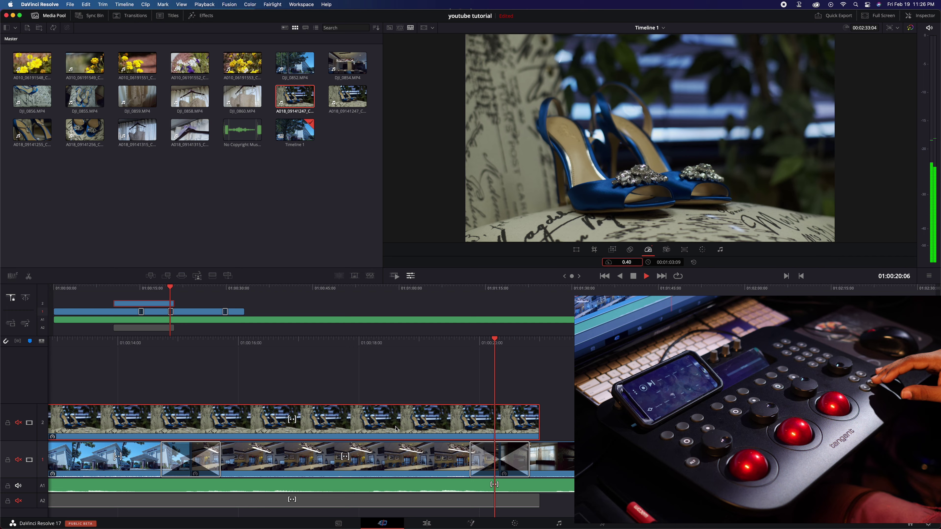
key(space)
key(shift+Left)
key(shift+Left)
key(shift+Left)
key(shift+Left)
key(shift+Left)
key(shift+Left)
key(shift+Left)
key(space)
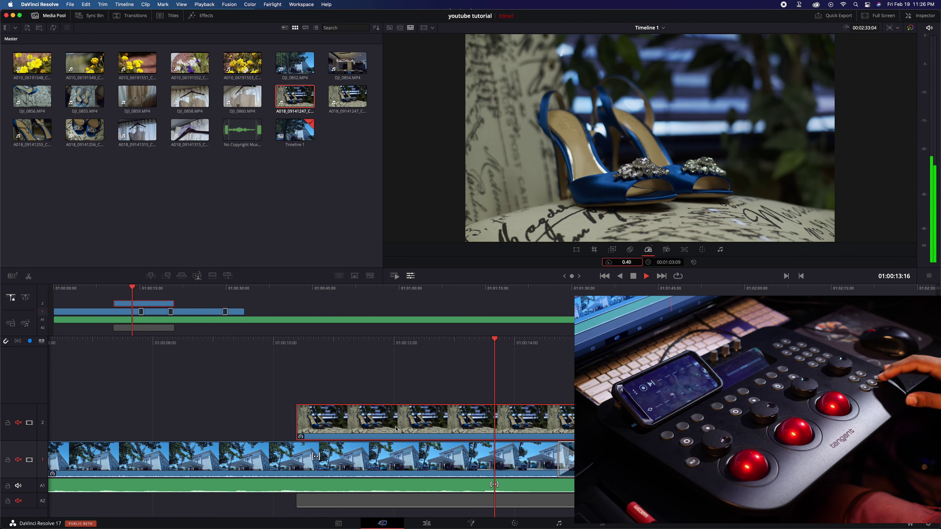
key(space)
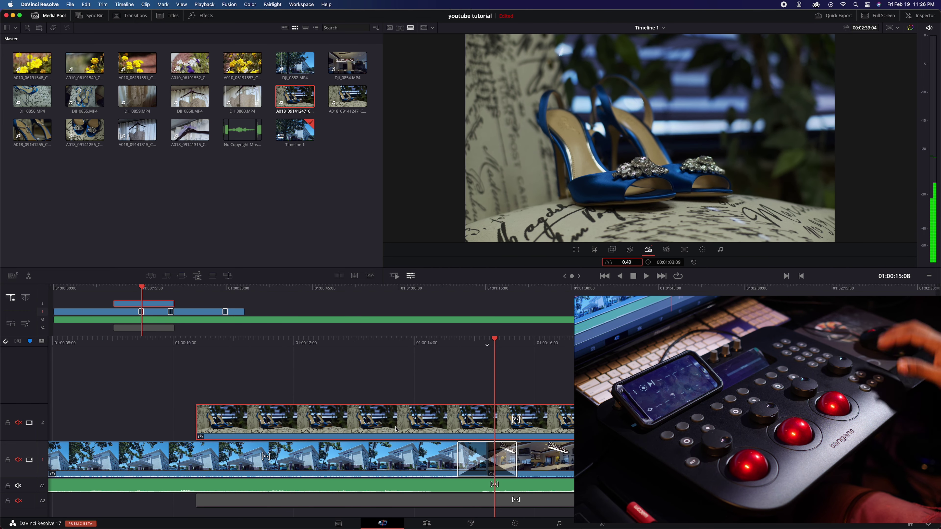
Undo the clip's speed change, redo it, and play the slowed clip again
key(super+z)
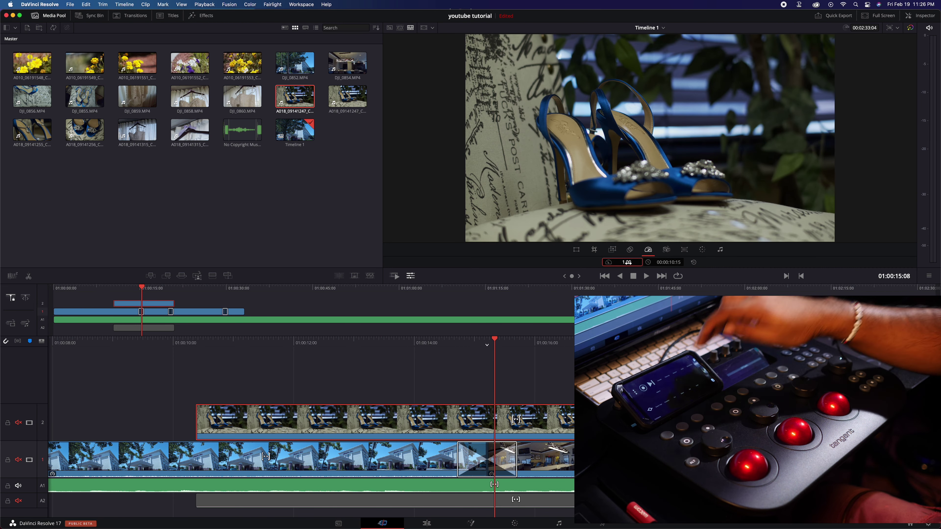
key(super+shift+z)
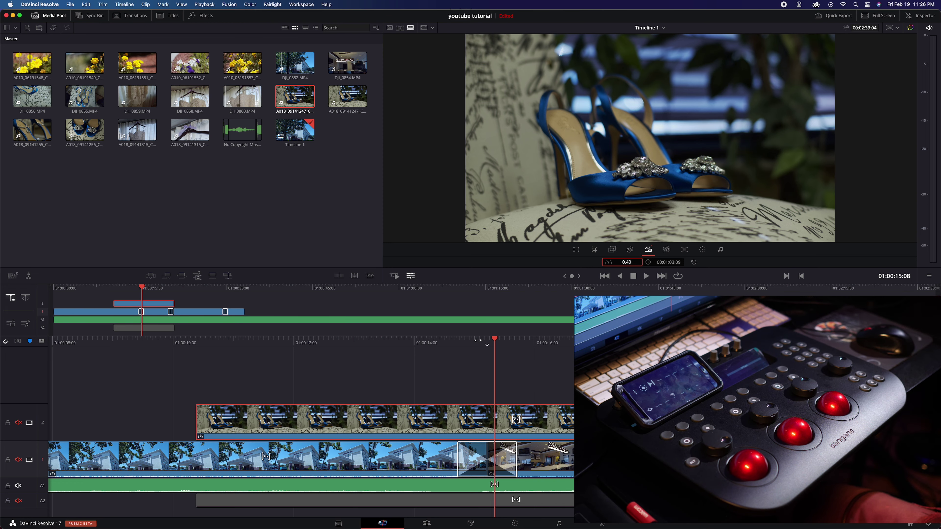
key(space)
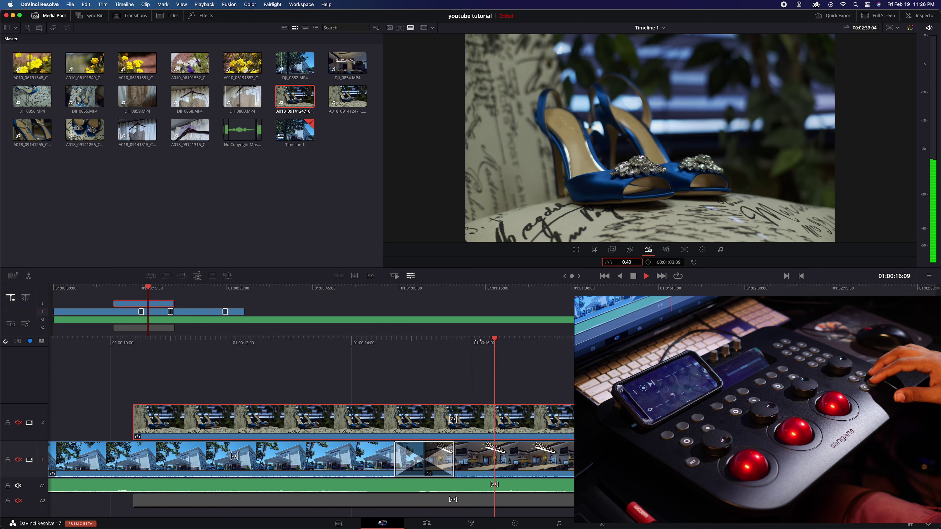
key(space)
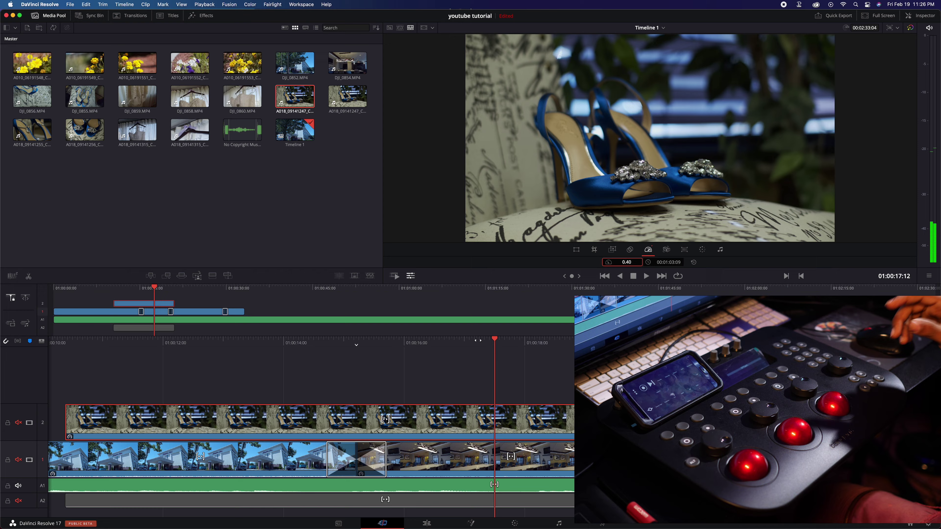